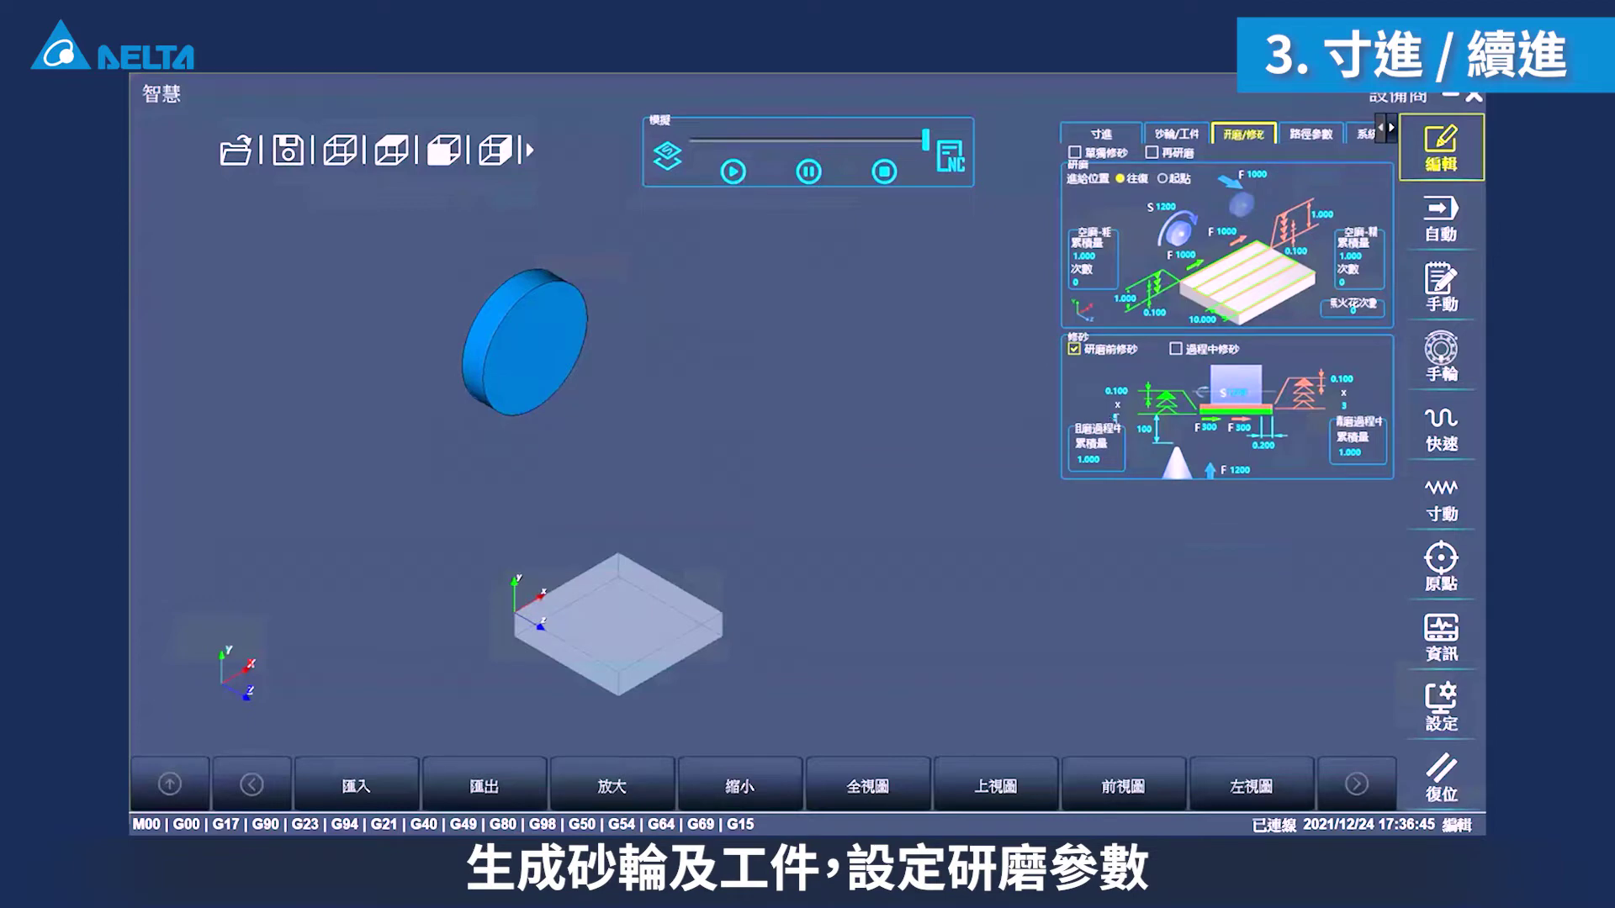
Edit a grinding parameter value for the 寸進 template on the 研磨/修砂 tab.
left_click(1113, 419)
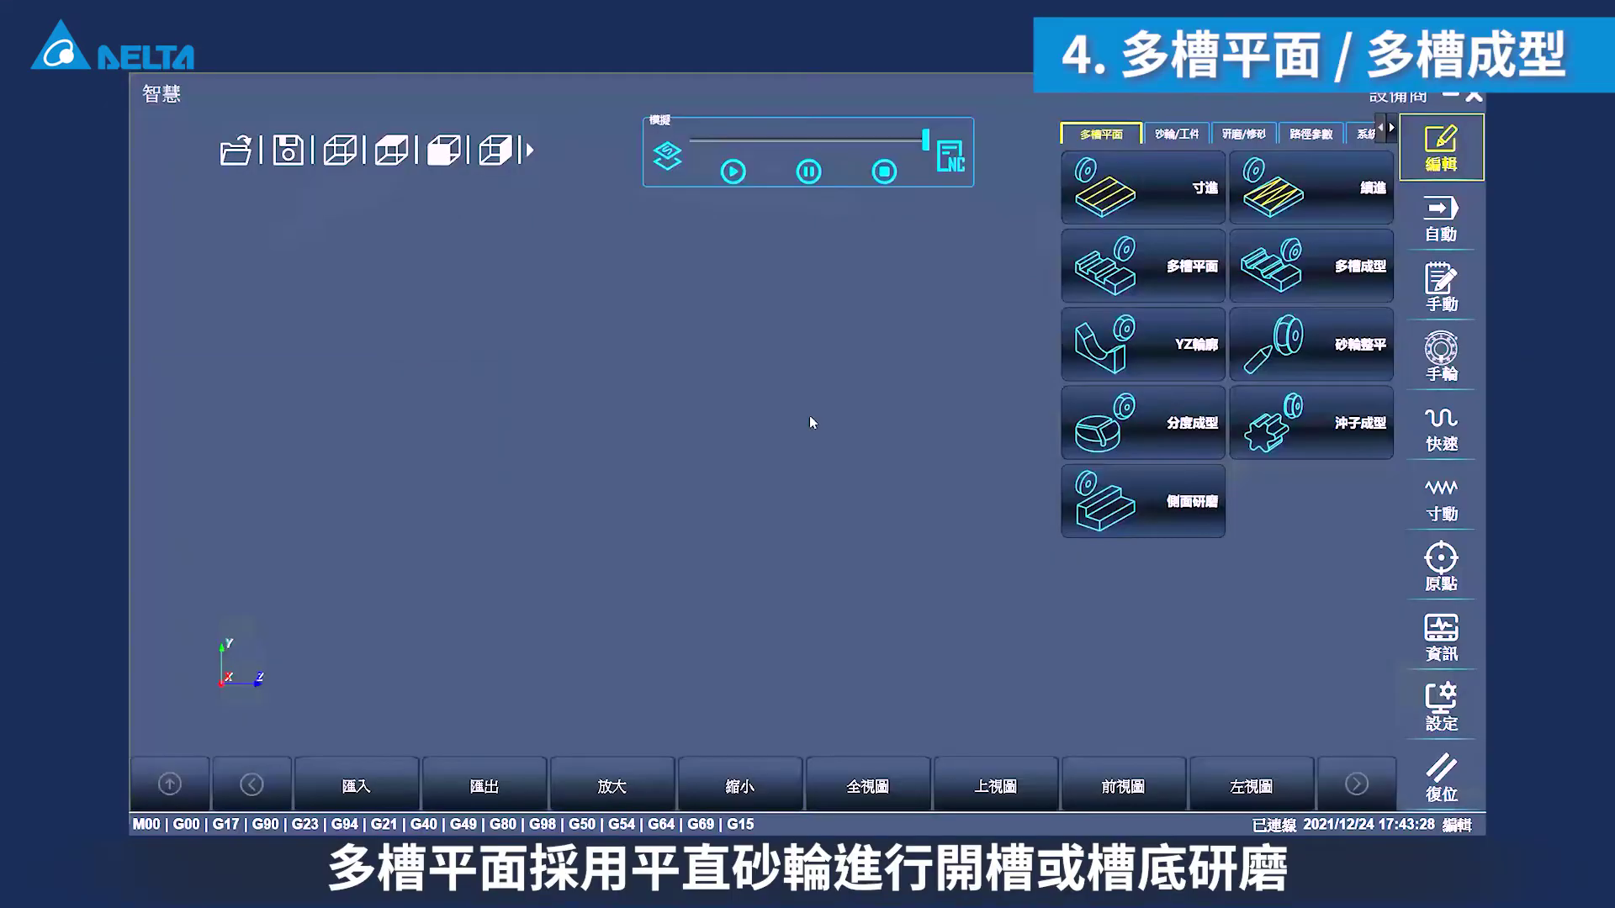
Generate the 多槽平面 flat wheel and enter groove 1 as depth 5, offset 5, width 10.
left_click(1156, 269)
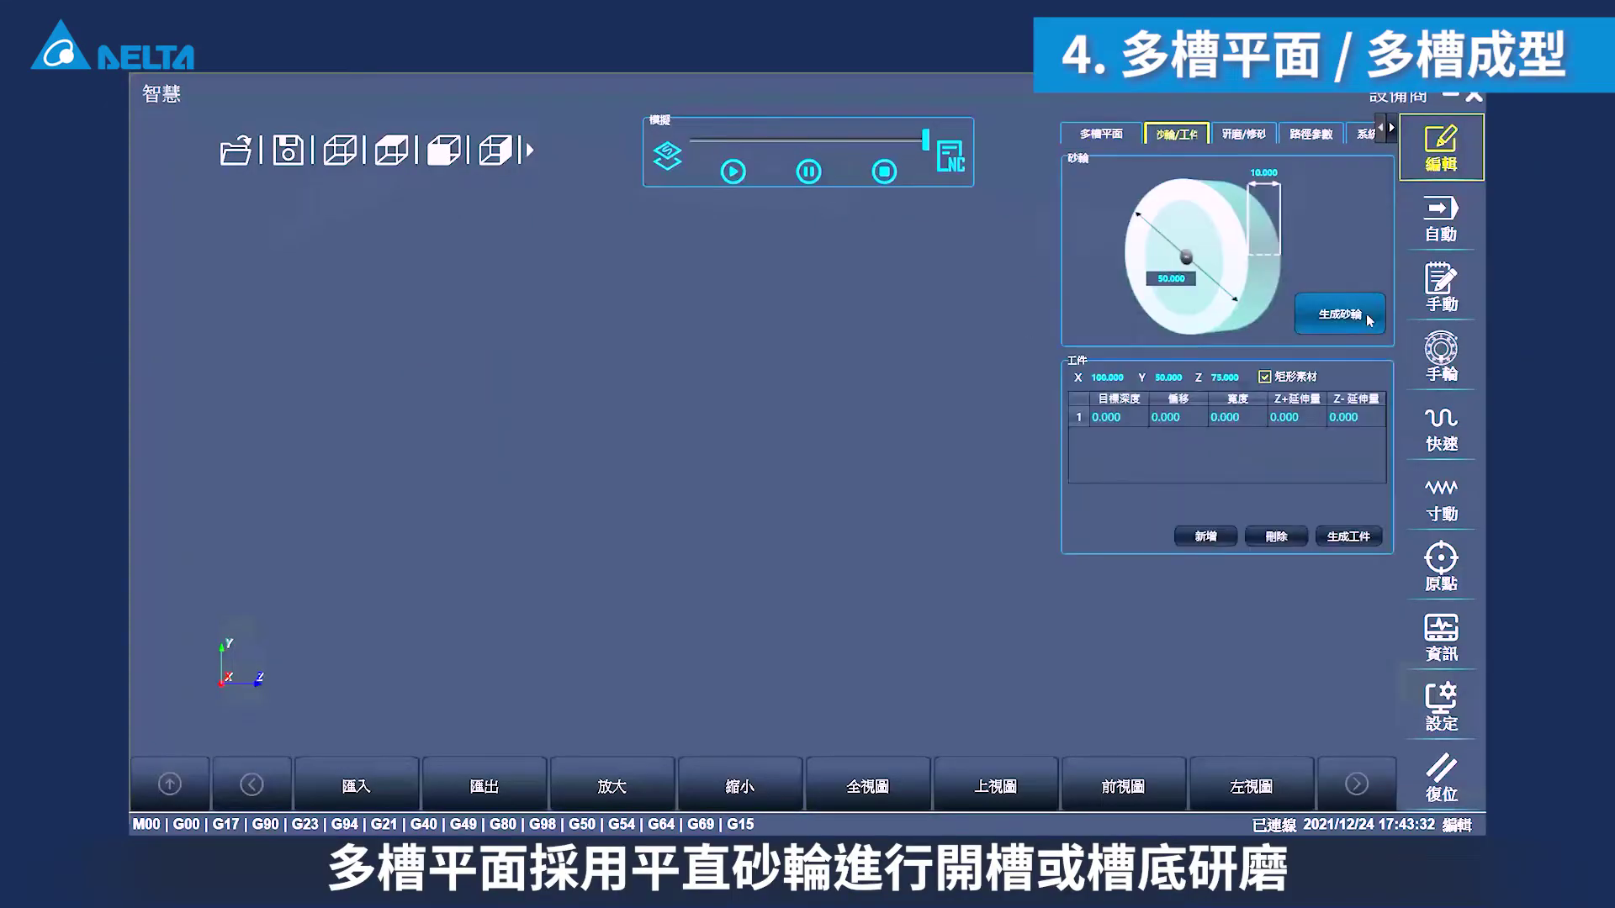
left_click(1365, 317)
left_click(1119, 419)
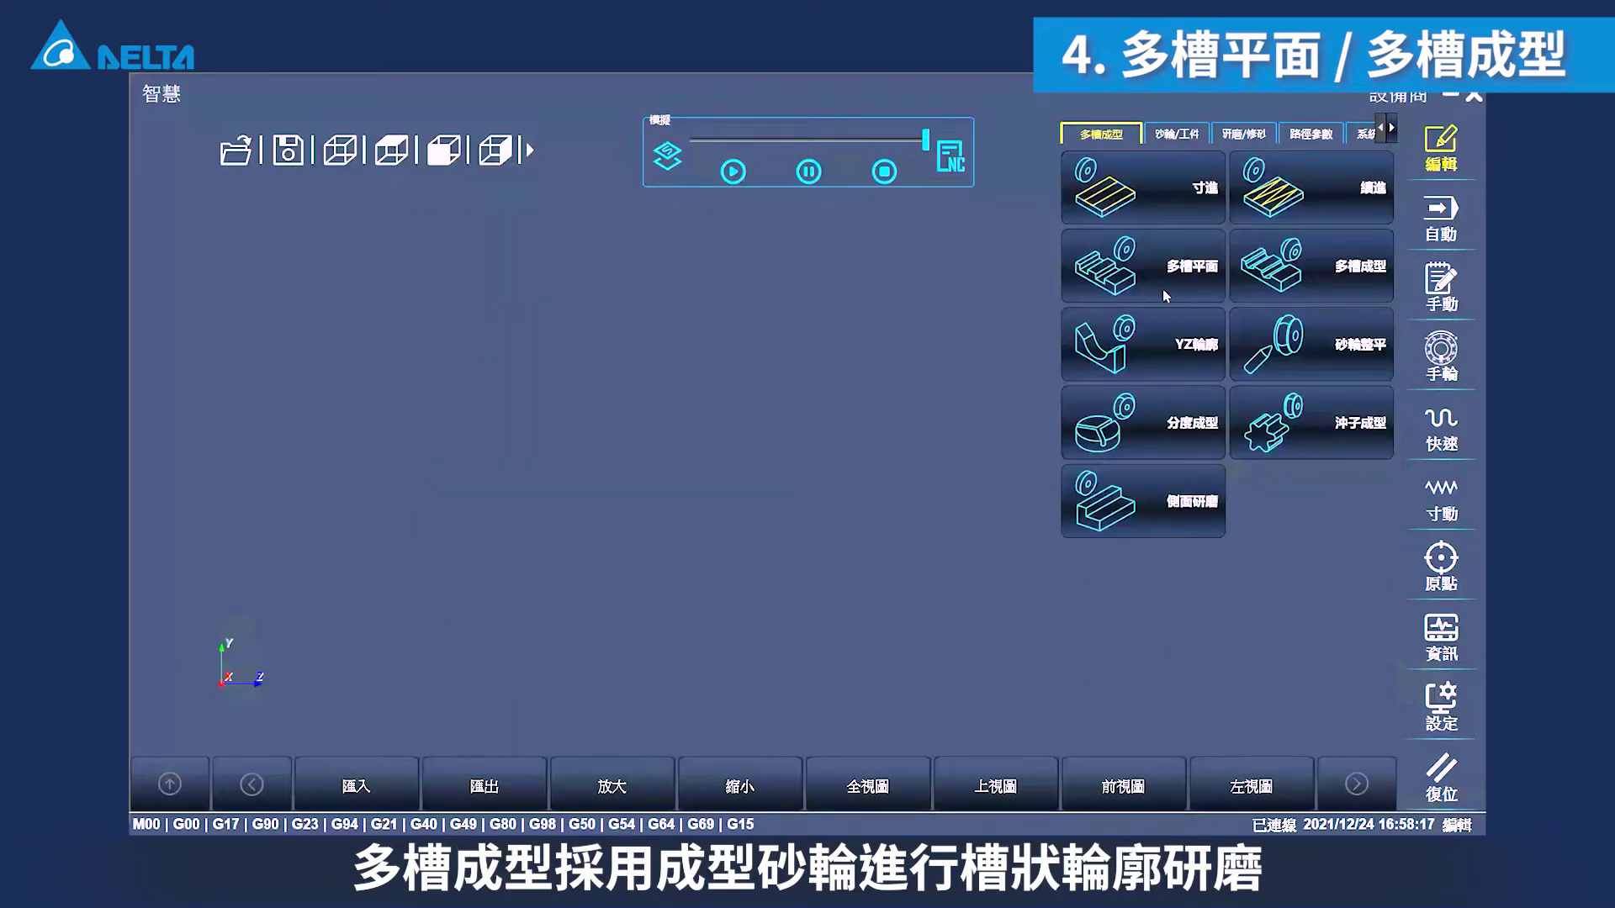
Draw the 多槽成型 profile to vertex (17.0, 0.0) and generate the formed wheel.
left_click(1244, 270)
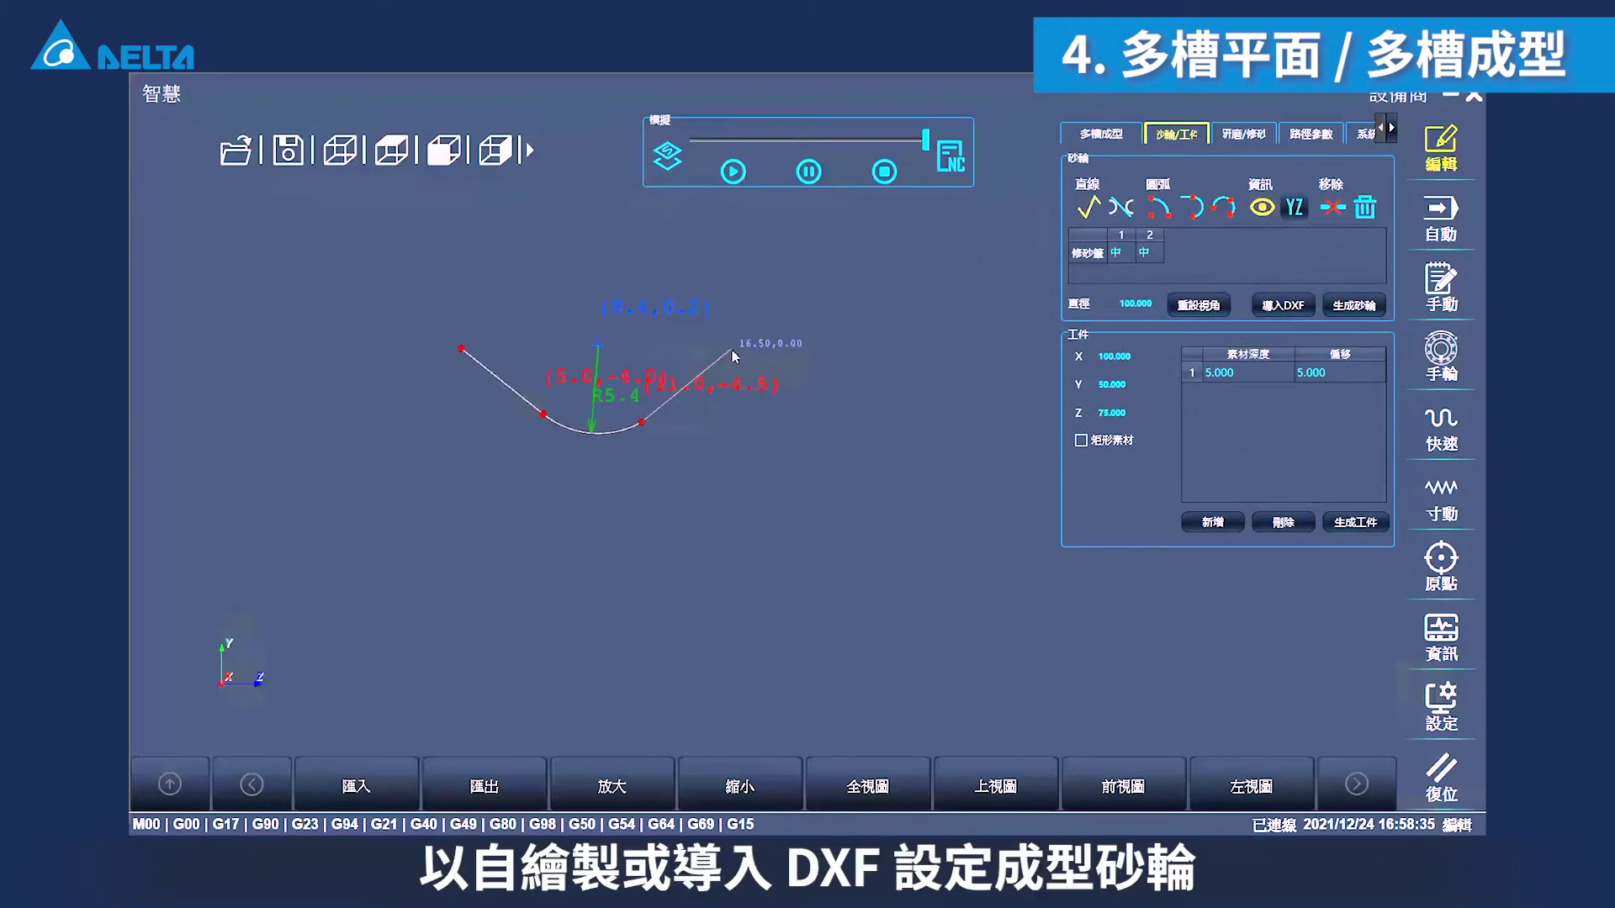
left_click(740, 350)
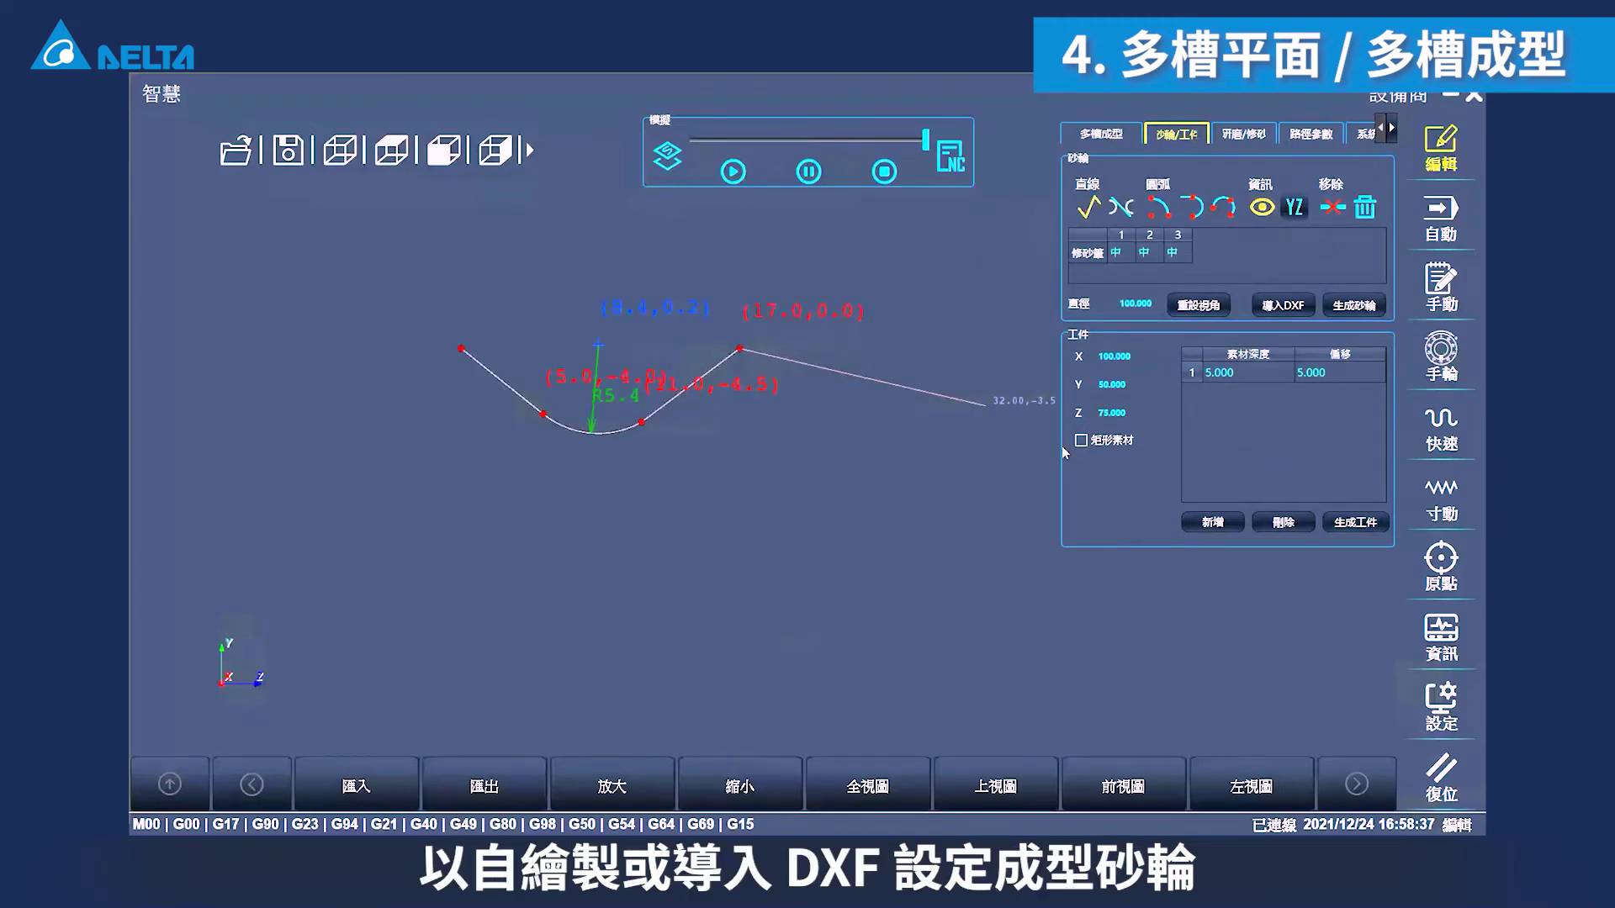
left_click(1354, 305)
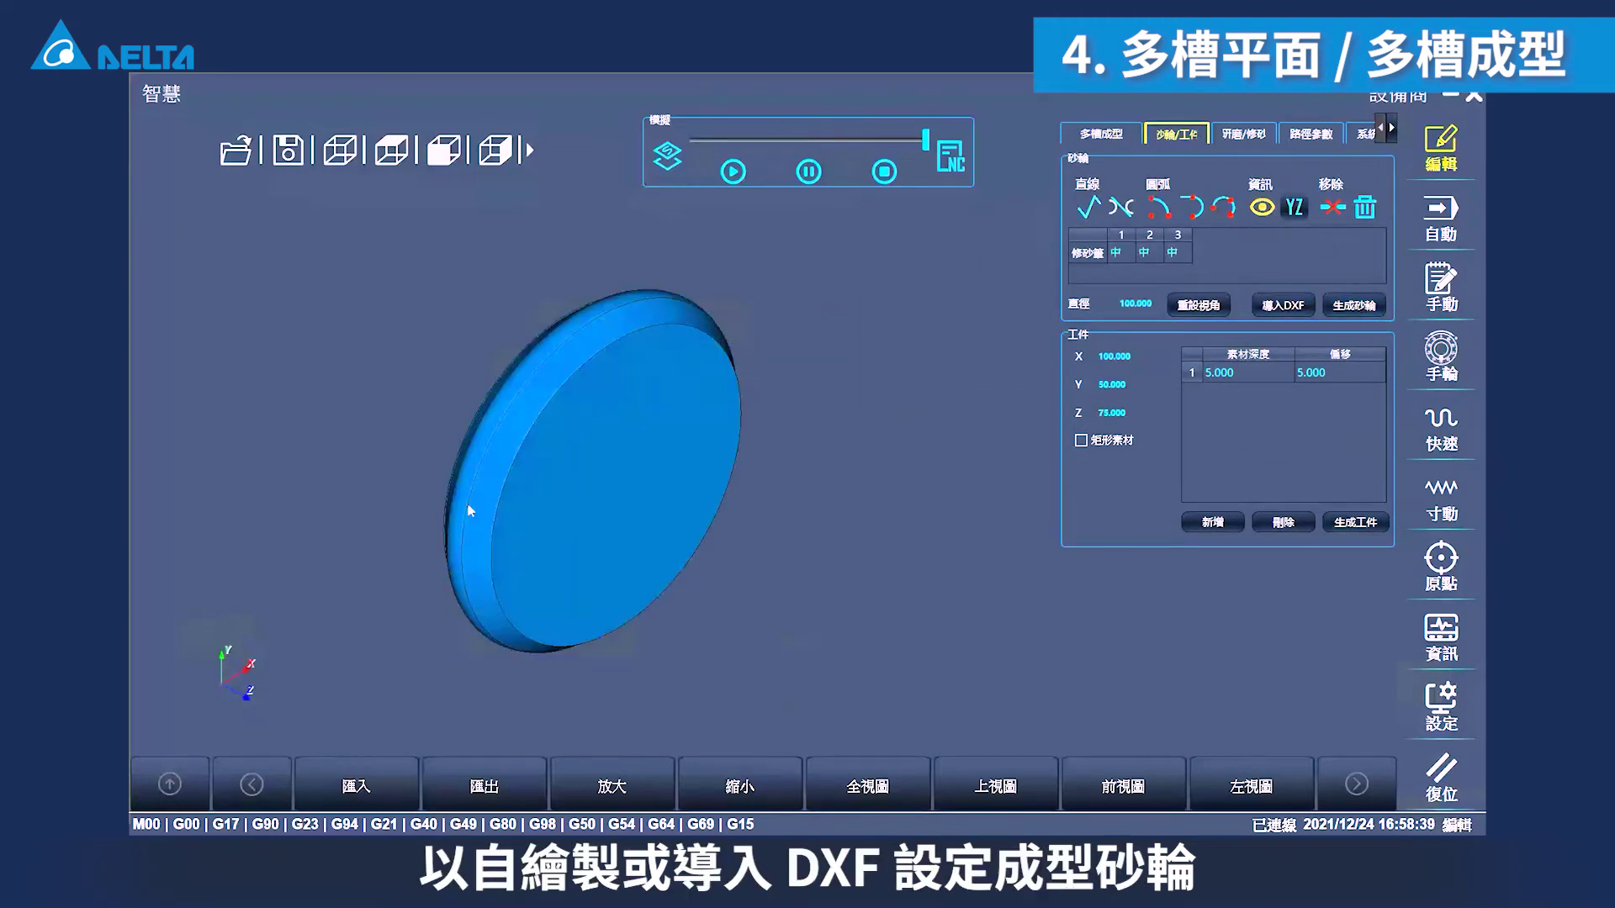
left_click_drag(472, 511, 656, 574)
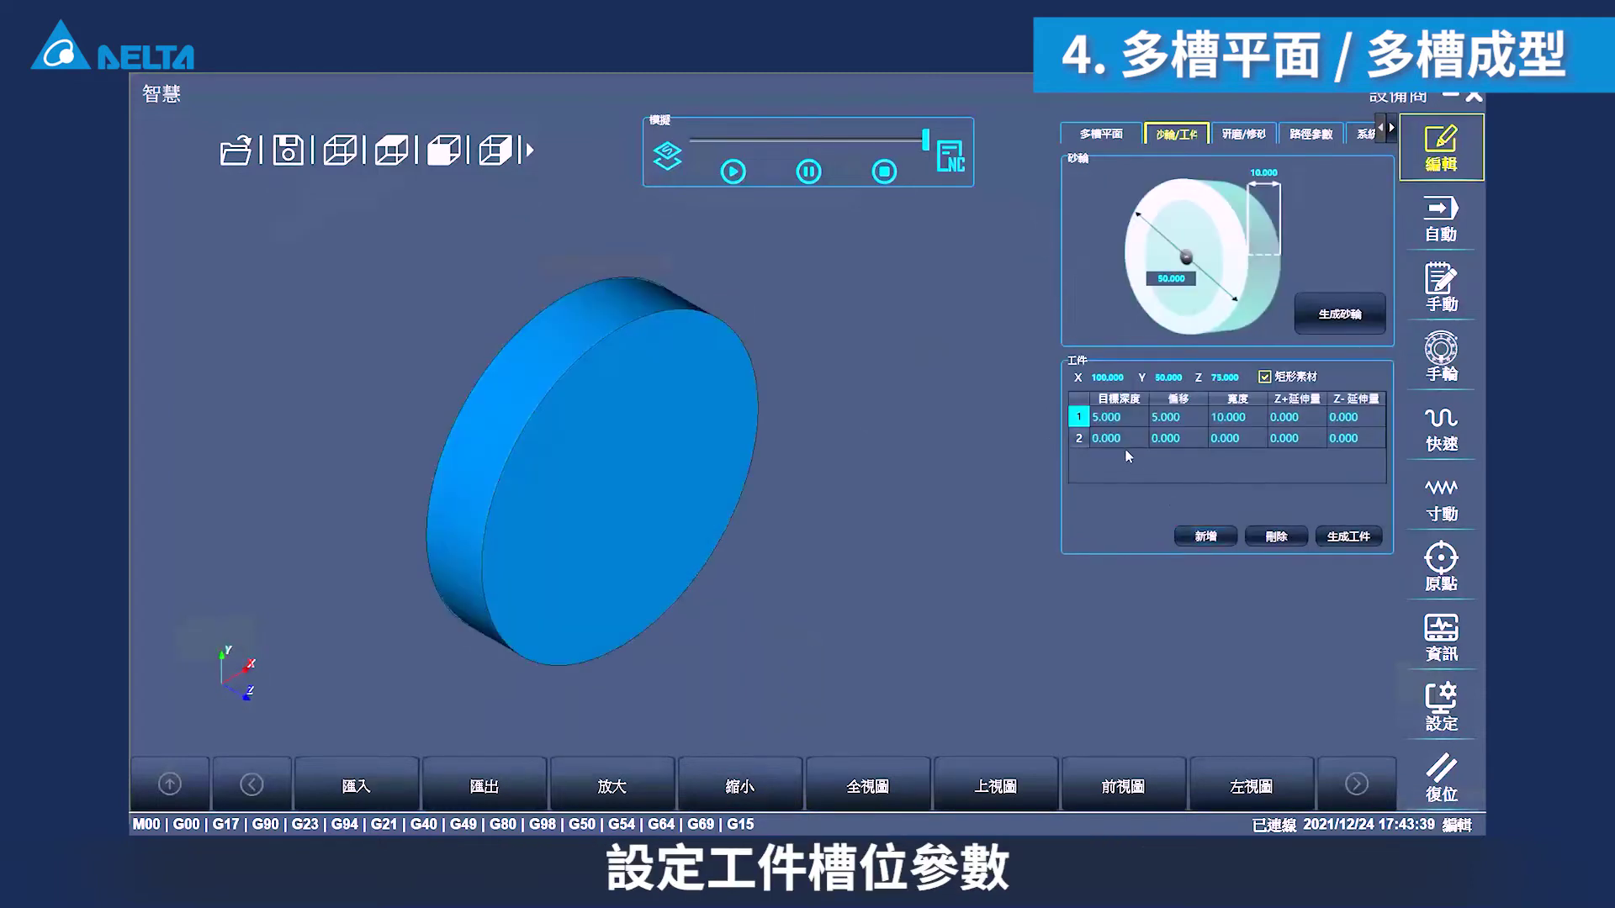
Fill groove row 2 values, including 20, and edit the dressing count.
left_click(1188, 620)
left_click(1368, 642)
left_click(1194, 438)
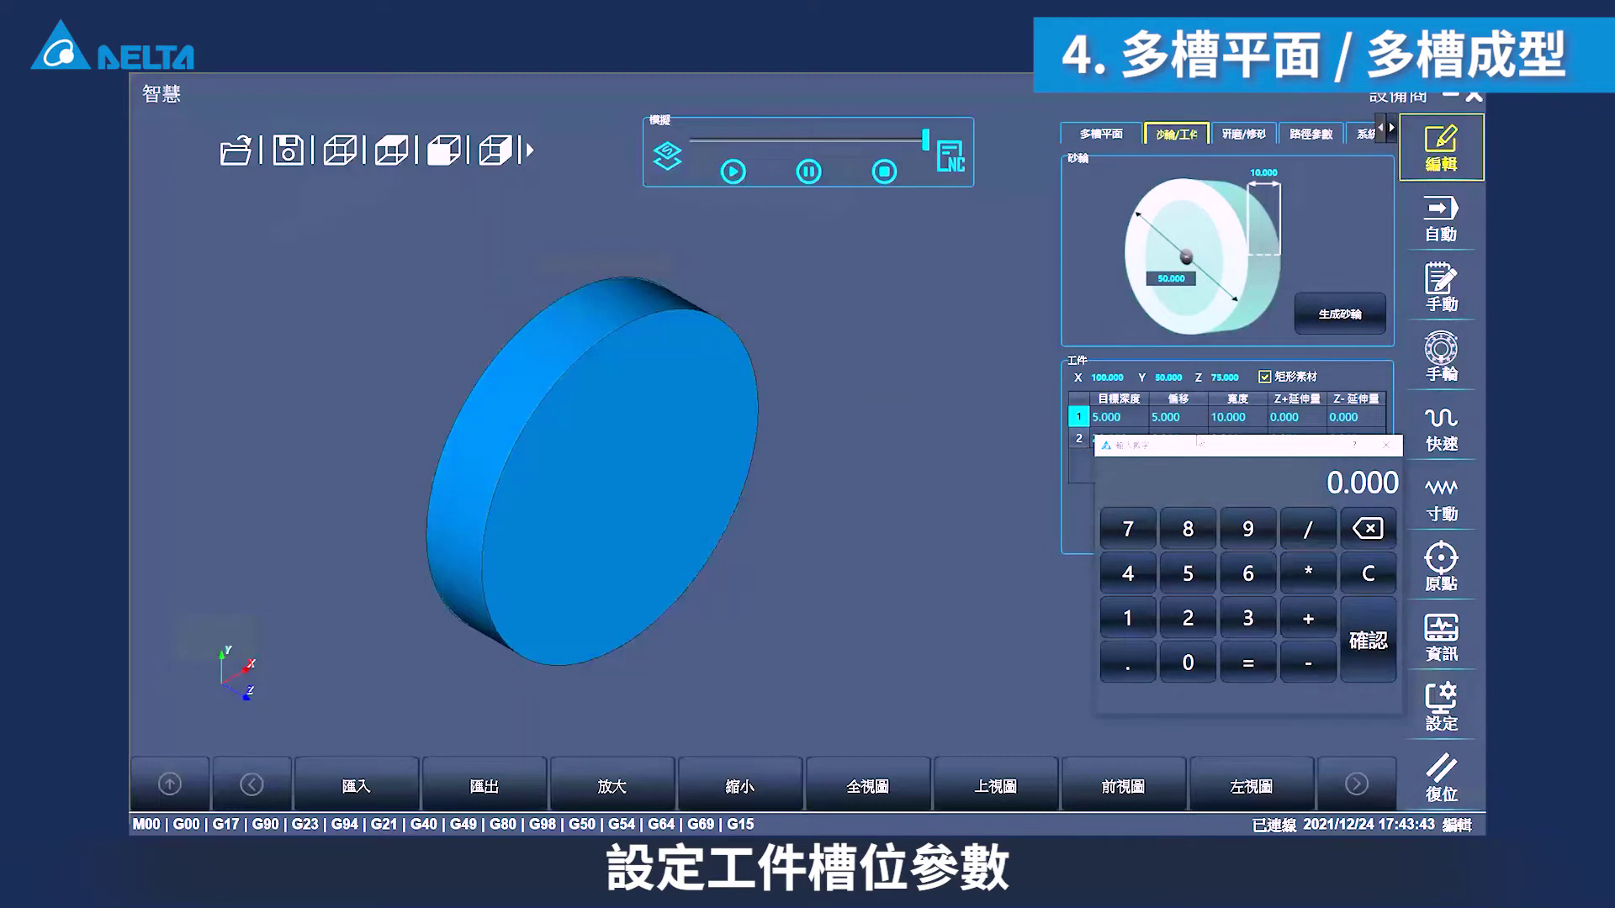
left_click(1188, 619)
left_click(1188, 663)
left_click(1368, 641)
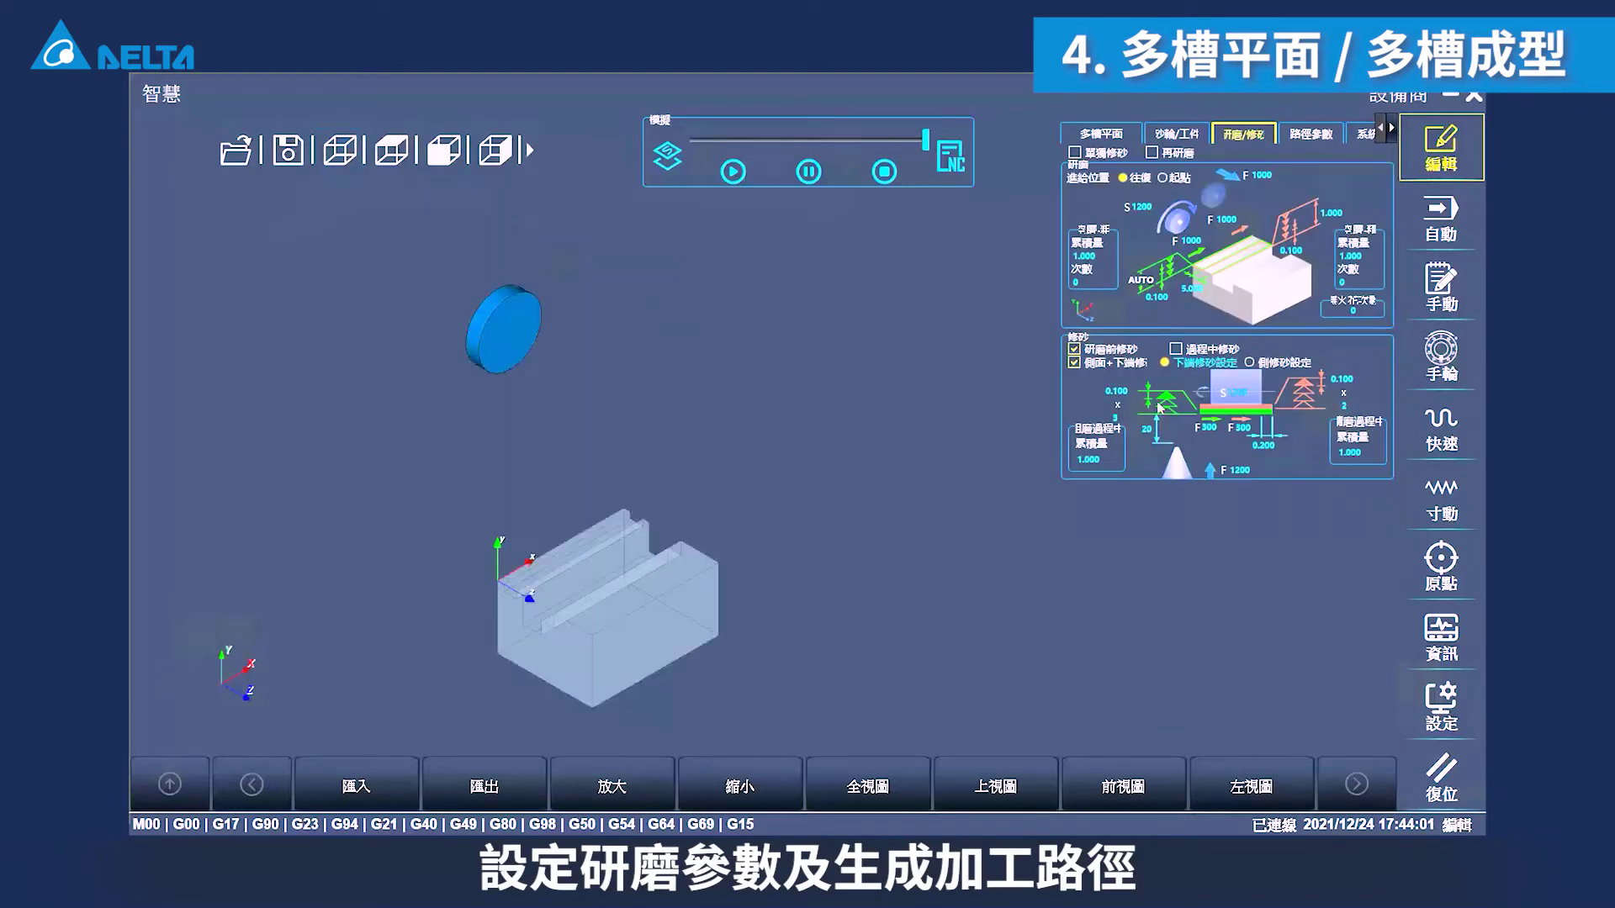
left_click(1117, 417)
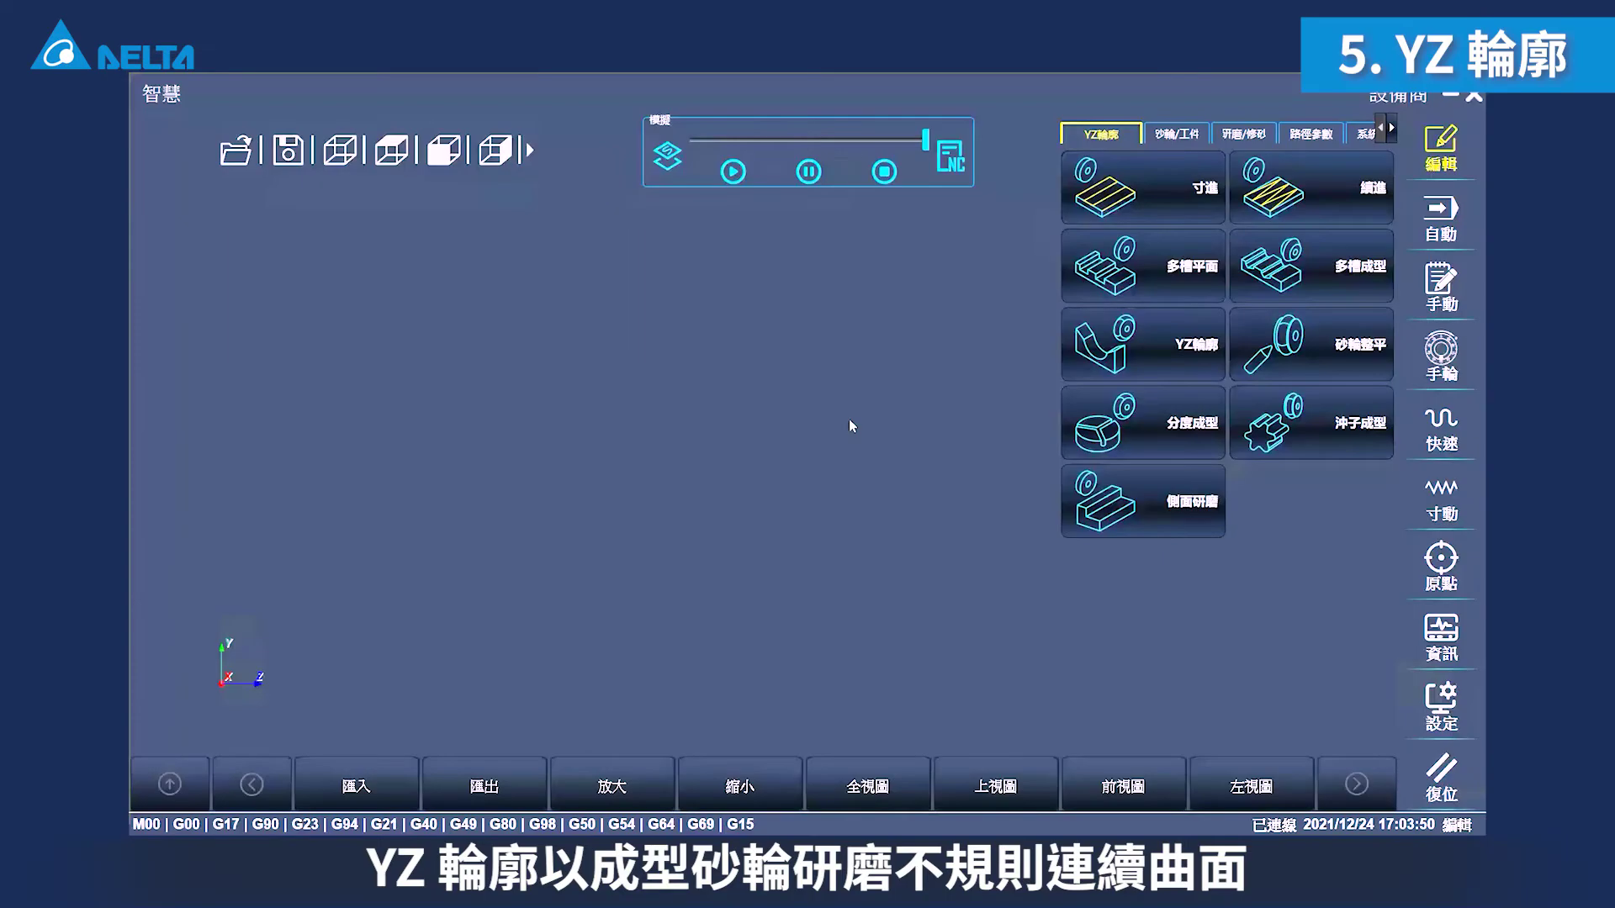
Generate the YZ輪廓 wheel and draw the curved workpiece profile.
left_click(1099, 345)
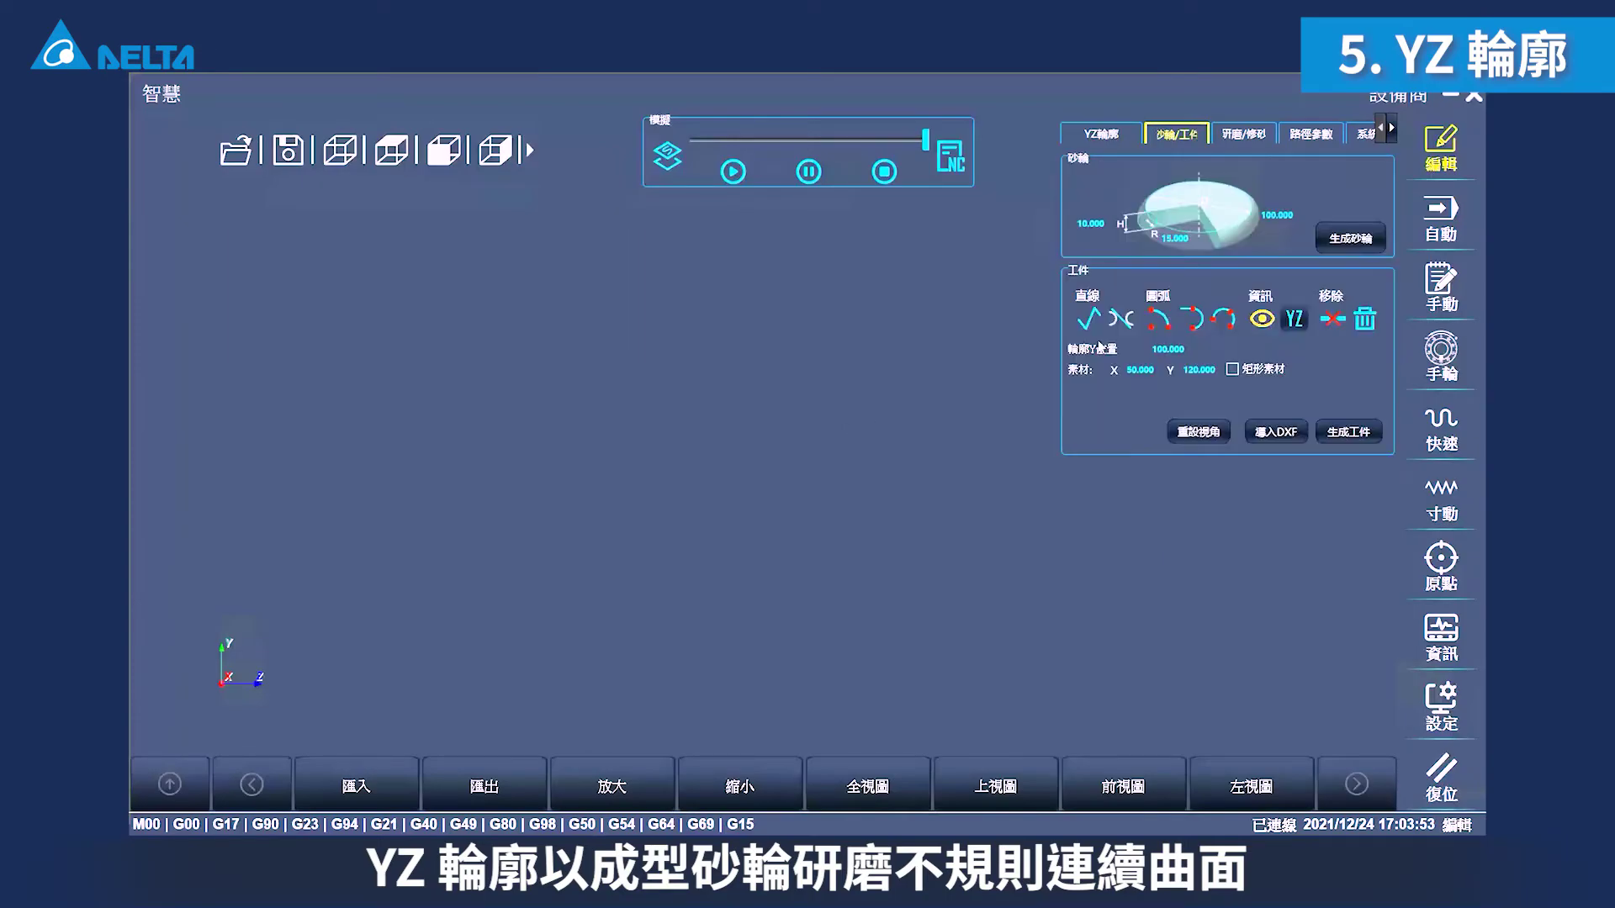
left_click(1339, 242)
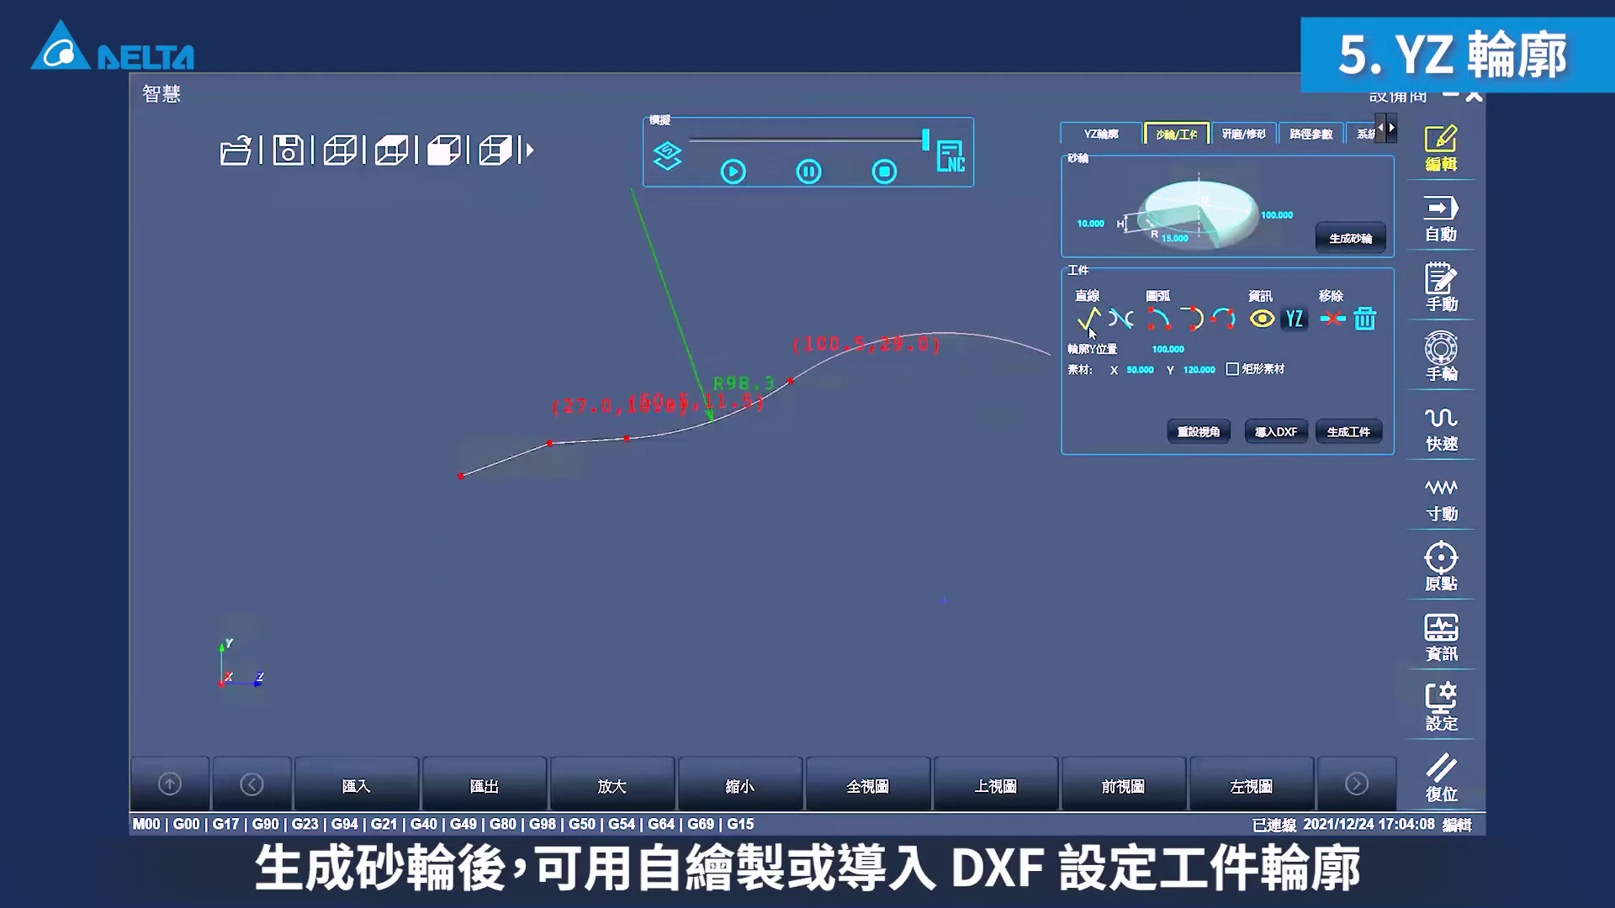
left_click(898, 355)
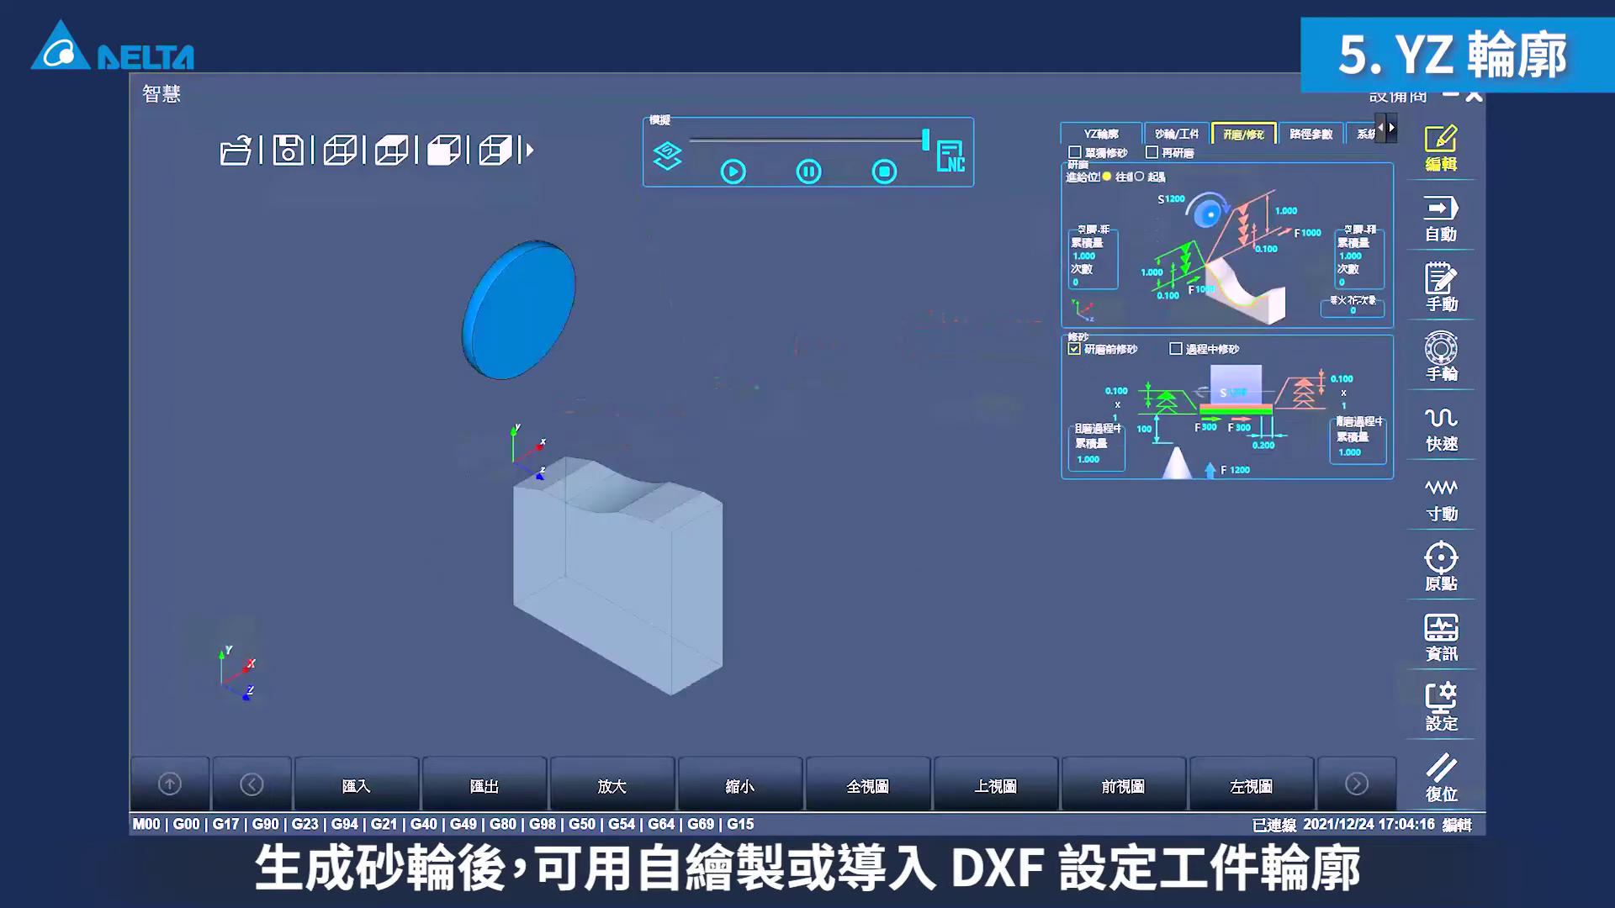
Turn off 過程中修砂 and generate the YZ contour grinding path.
left_click(443, 156)
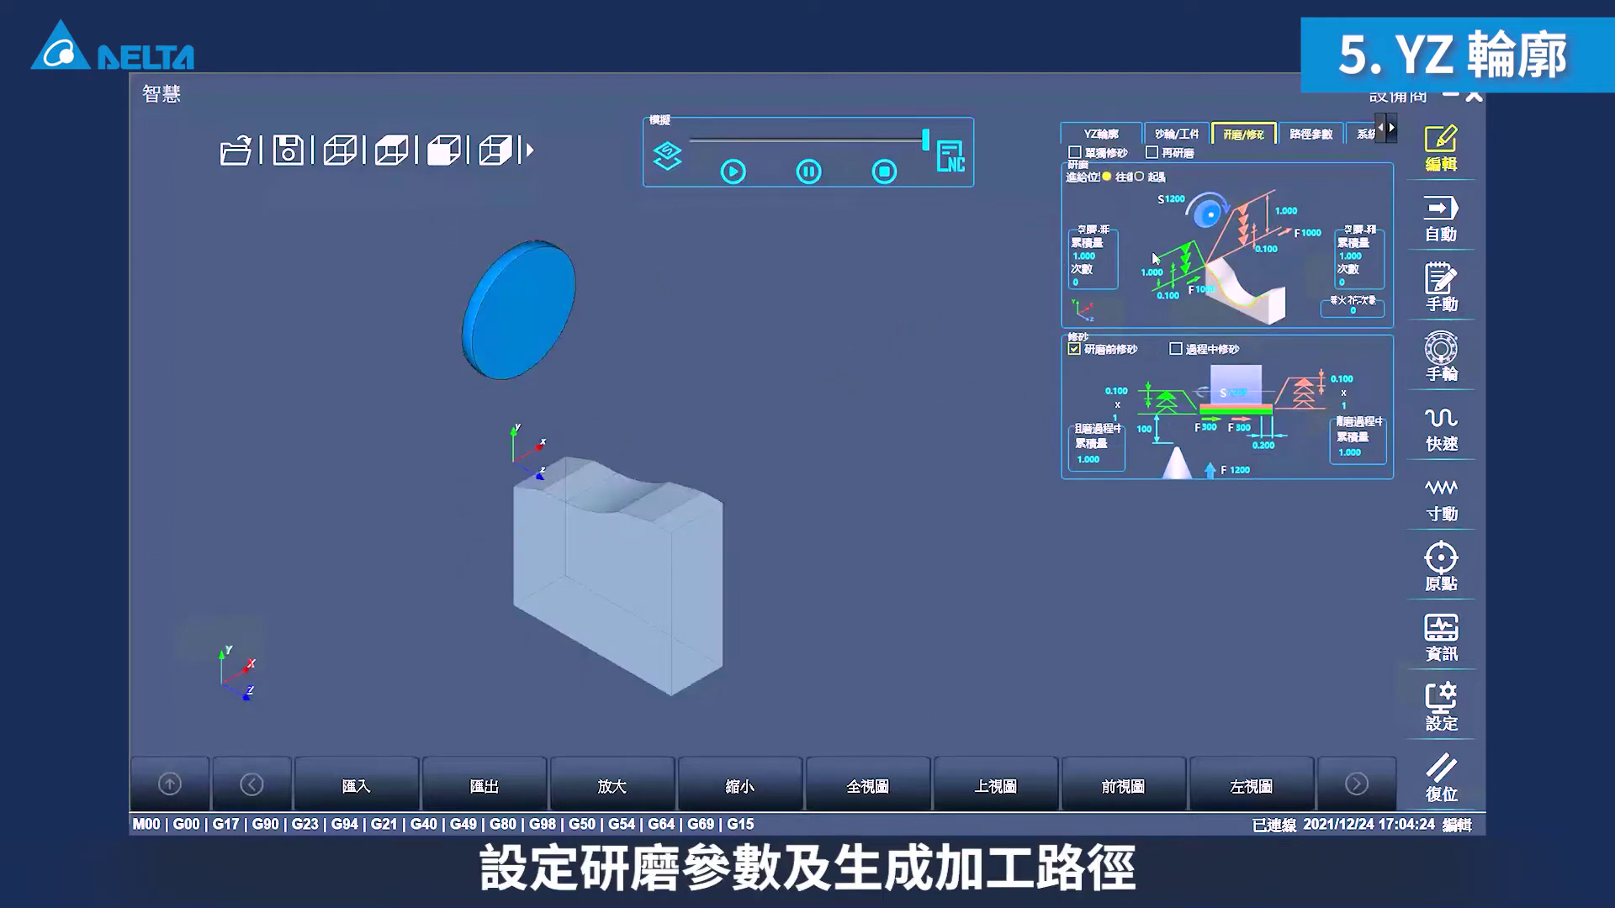
left_click(1190, 353)
left_click(667, 155)
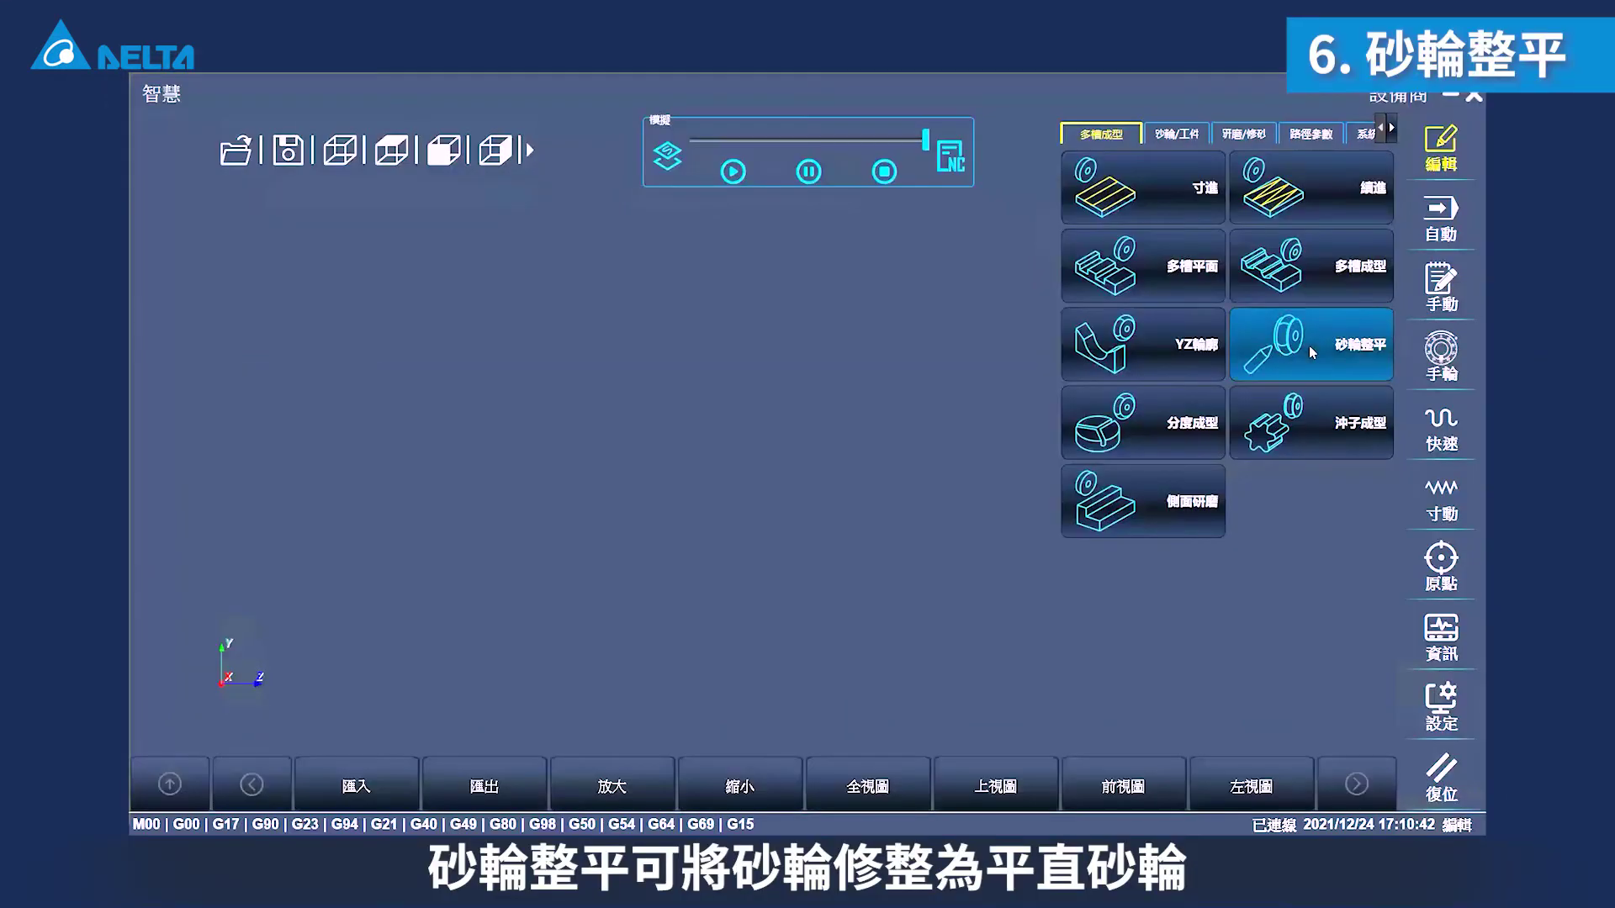
Generate the 砂輪整平 wheel and set 側修砂設定 side dressing to 10.
left_click(1309, 351)
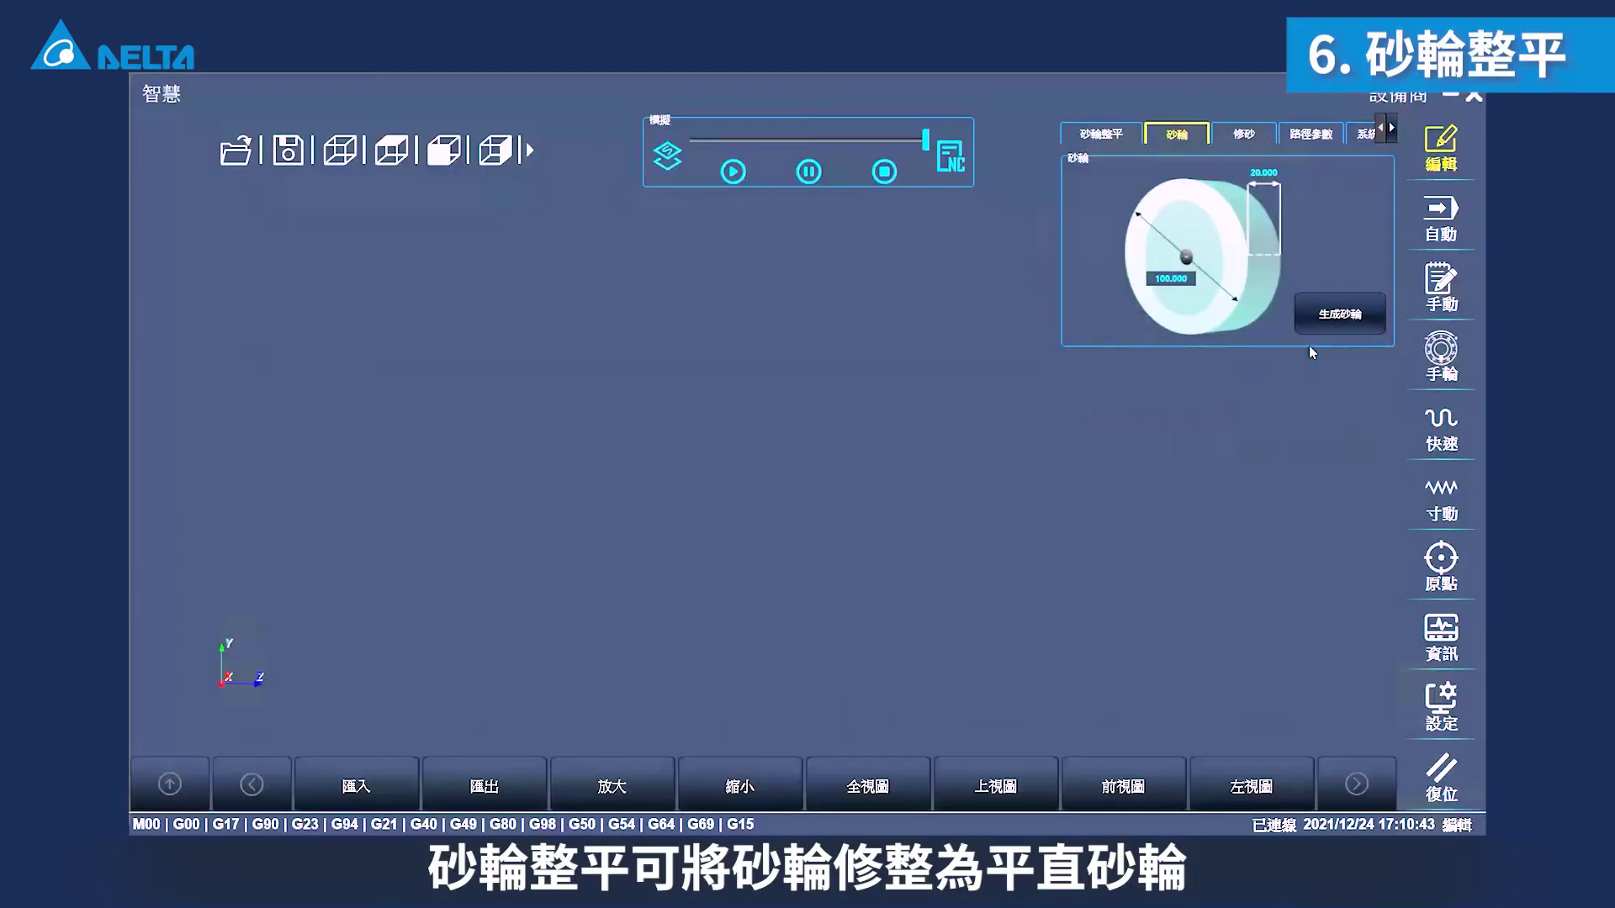
left_click(1340, 313)
left_click(1249, 362)
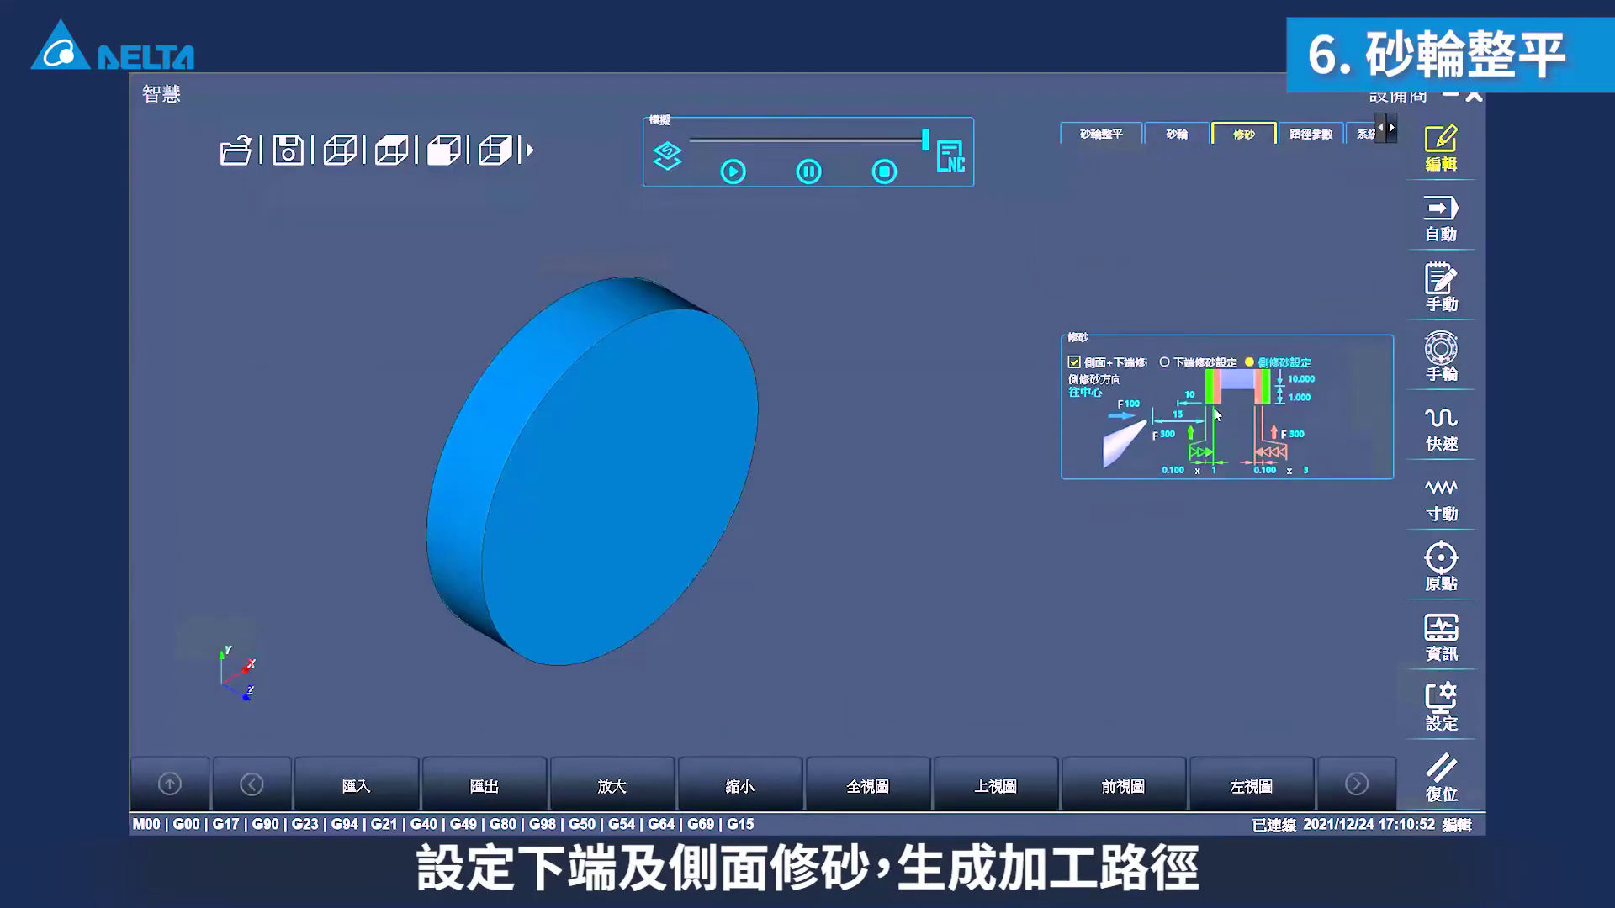
left_click(1215, 471)
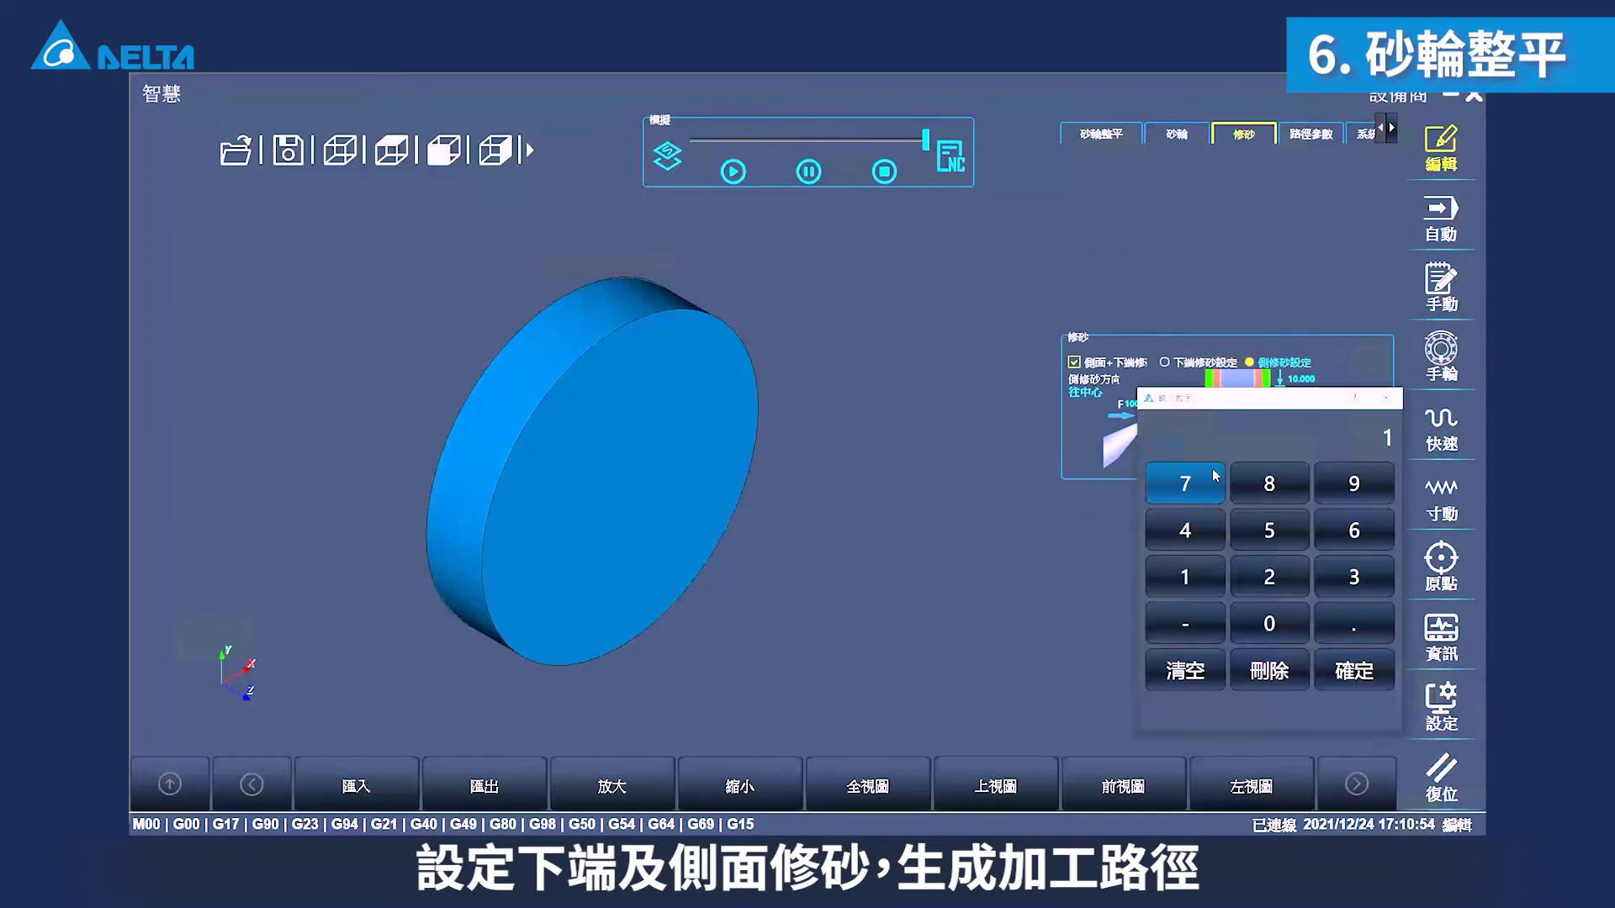
left_click(1269, 623)
left_click(1354, 671)
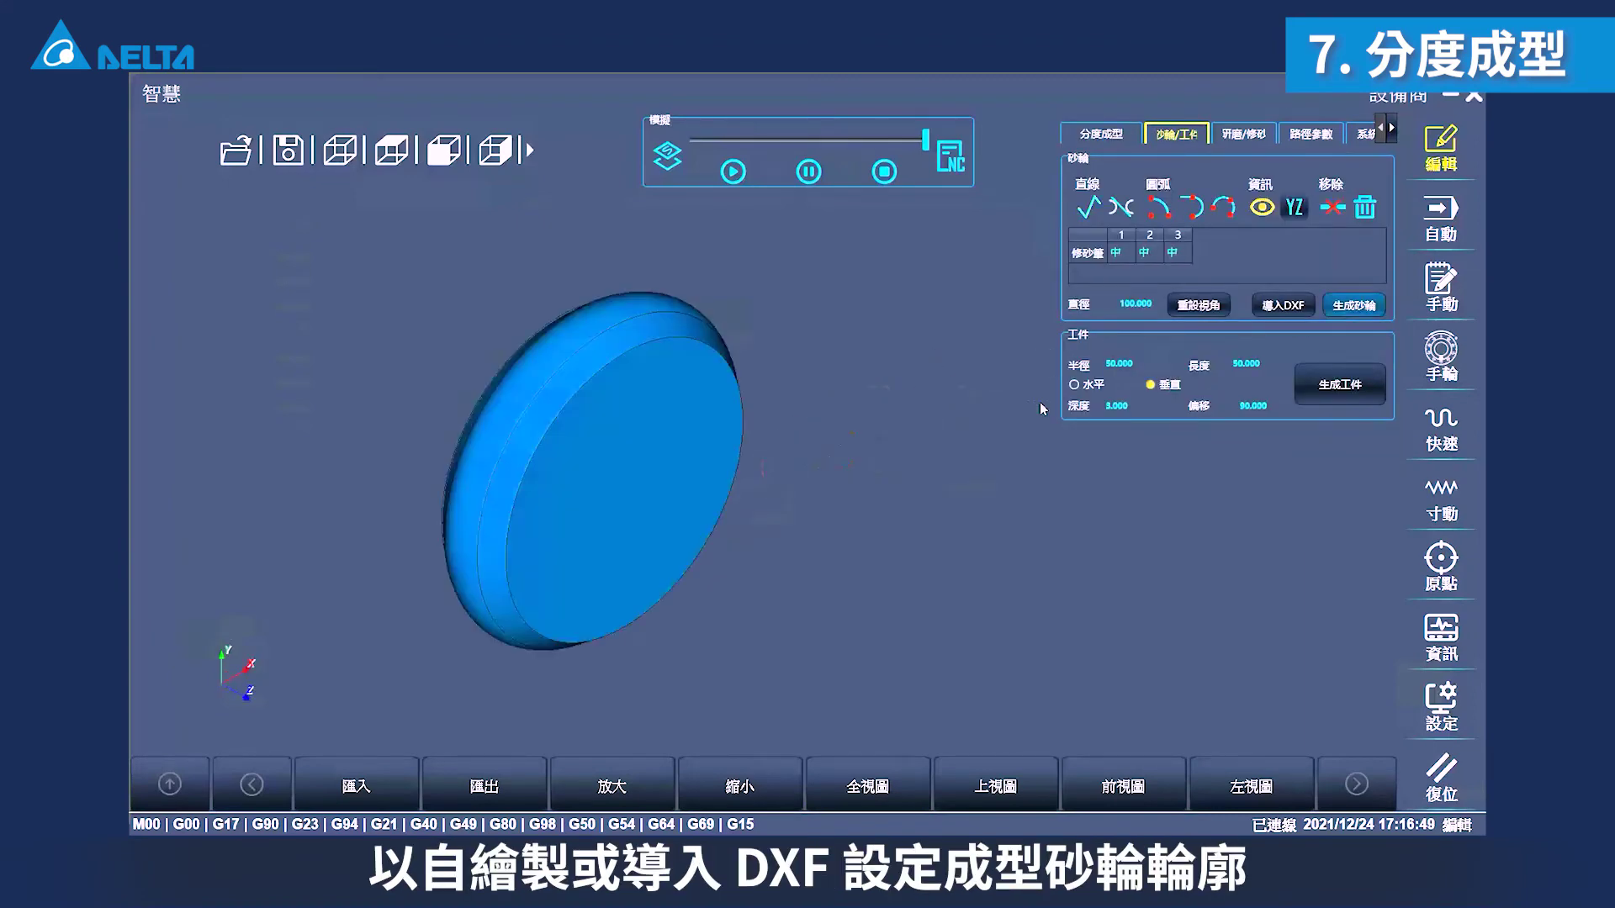
Set the 分度成型 dressing value to 3, then generate and simulate the indexing path.
mouse_move(635, 558)
left_mouse_down()
mouse_move(738, 558)
mouse_move(648, 522)
left_mouse_up()
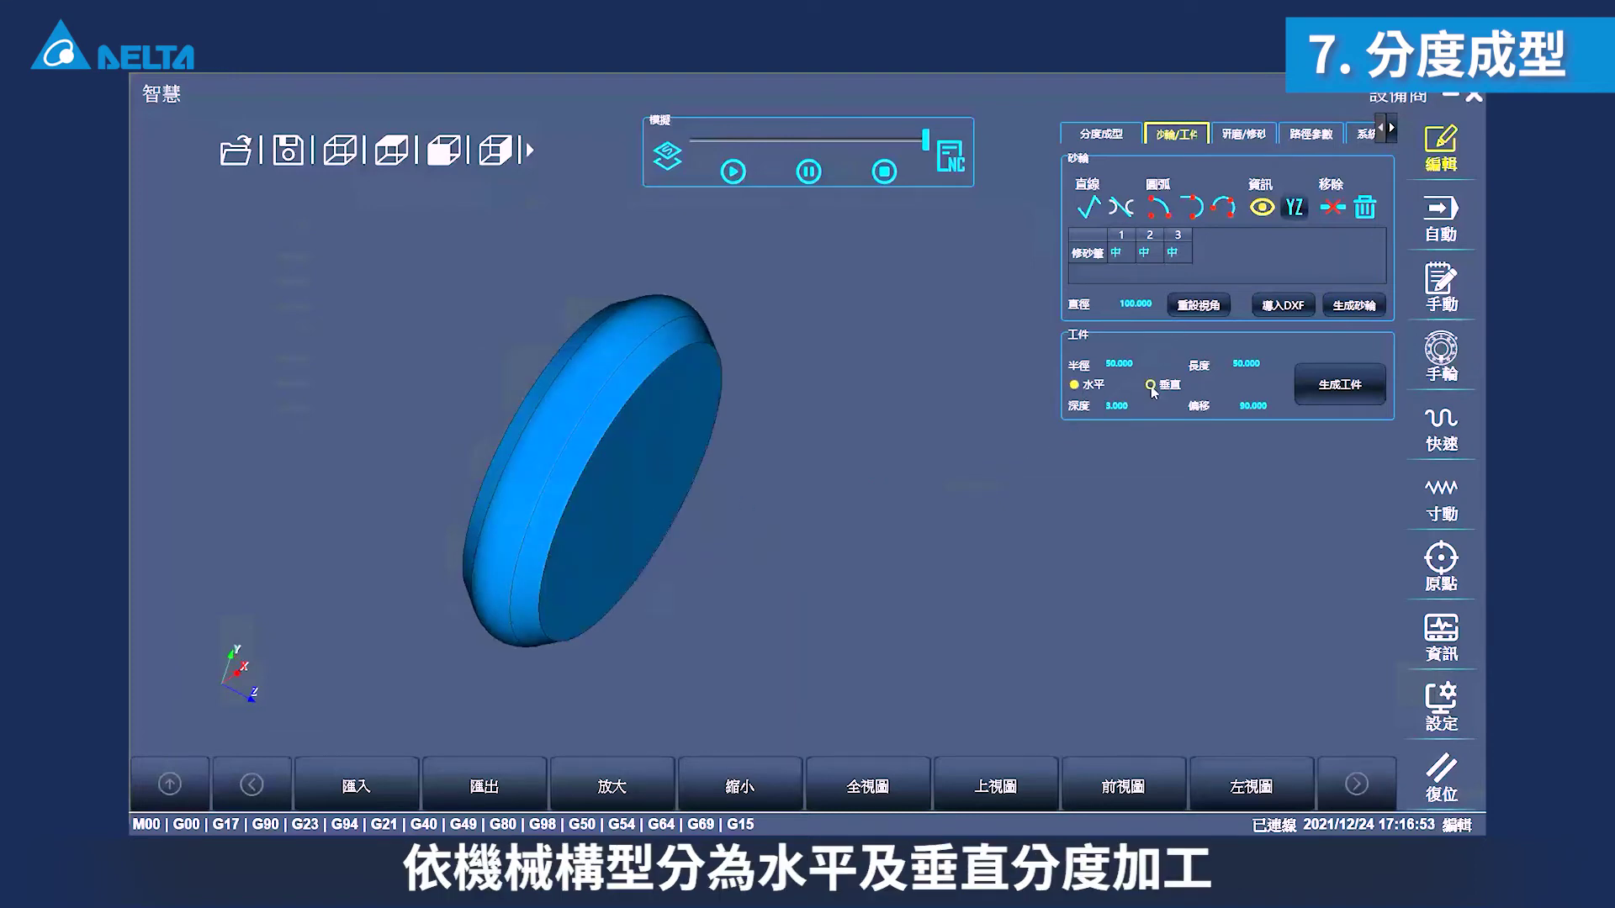
left_click(1338, 389)
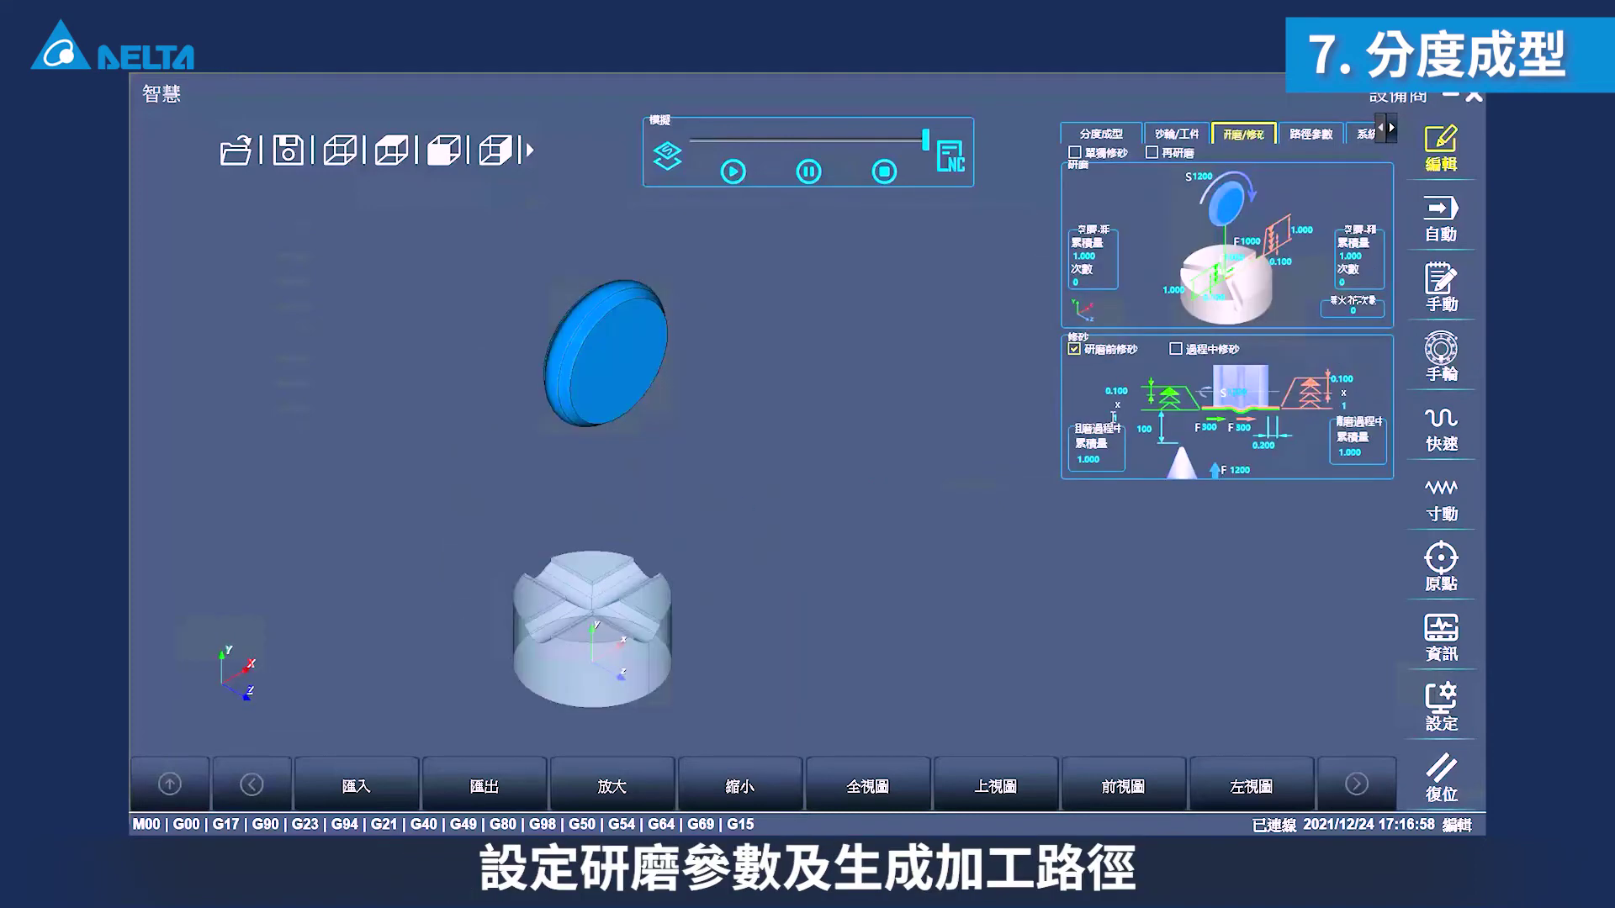
left_click(1333, 577)
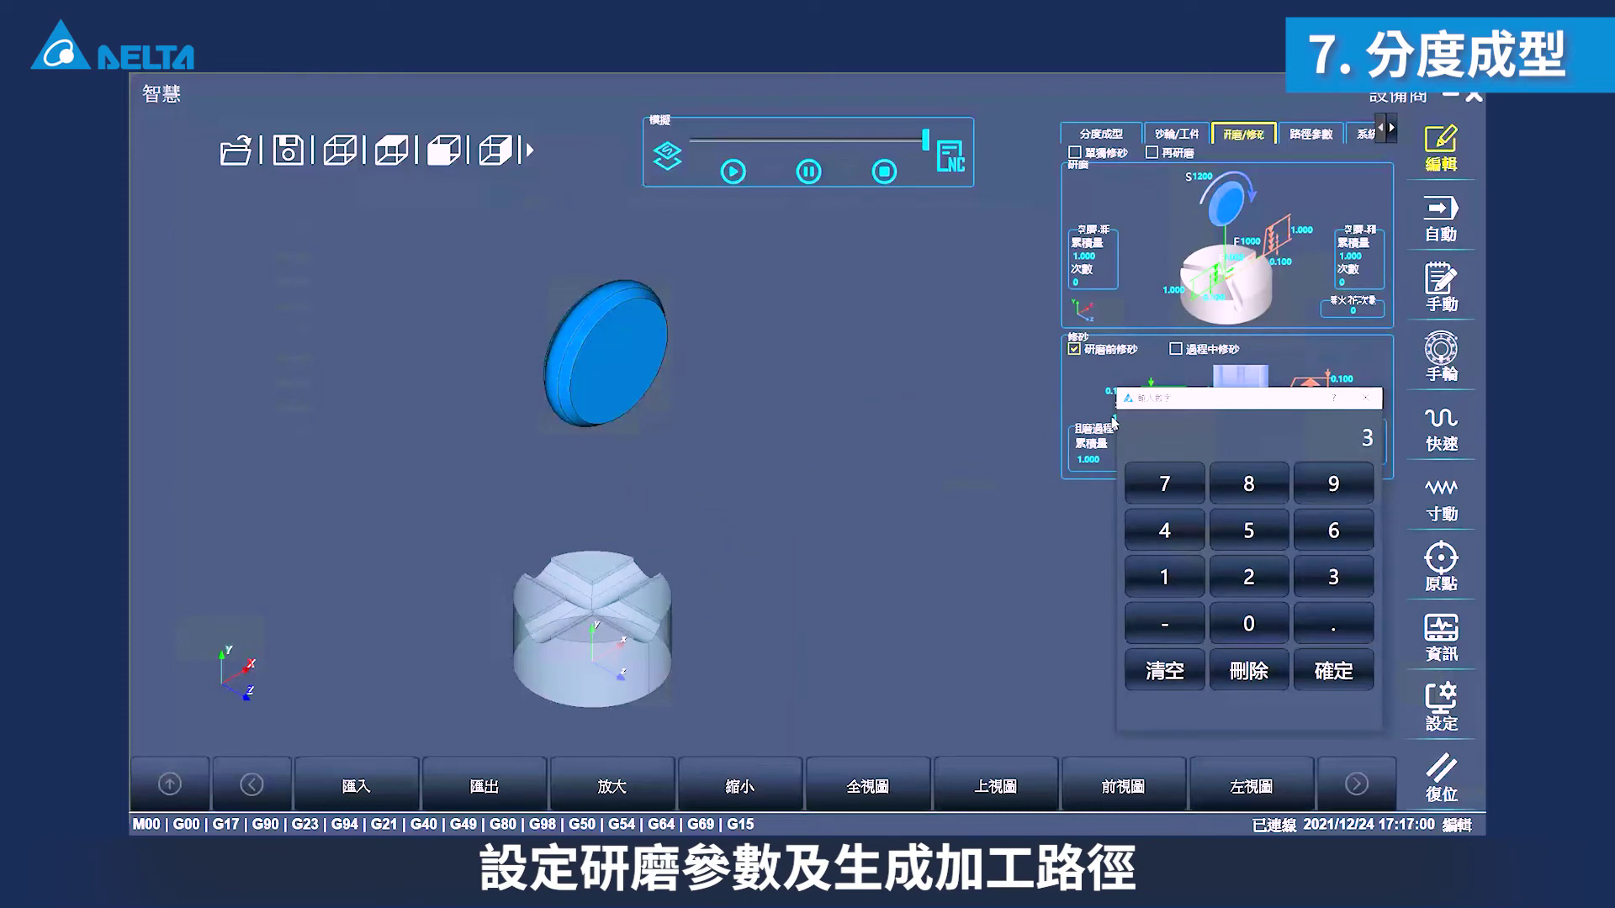
left_click(1333, 671)
left_click(667, 156)
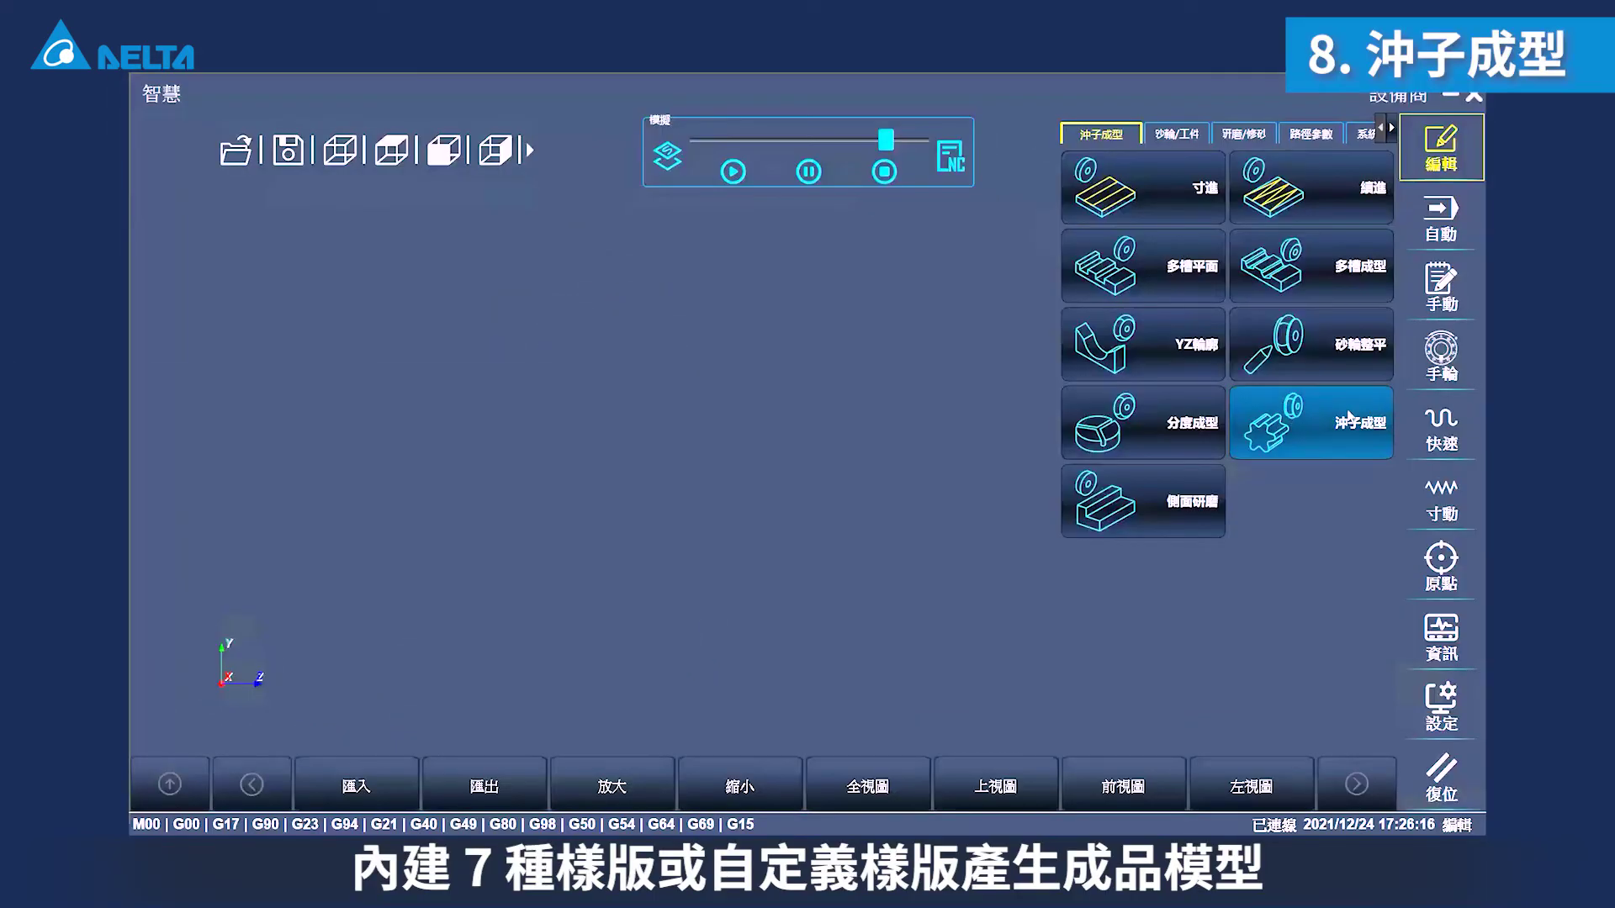
Open 沖子成型, choose the hexagon punch template, and generate its grinding wheel.
left_click(1348, 415)
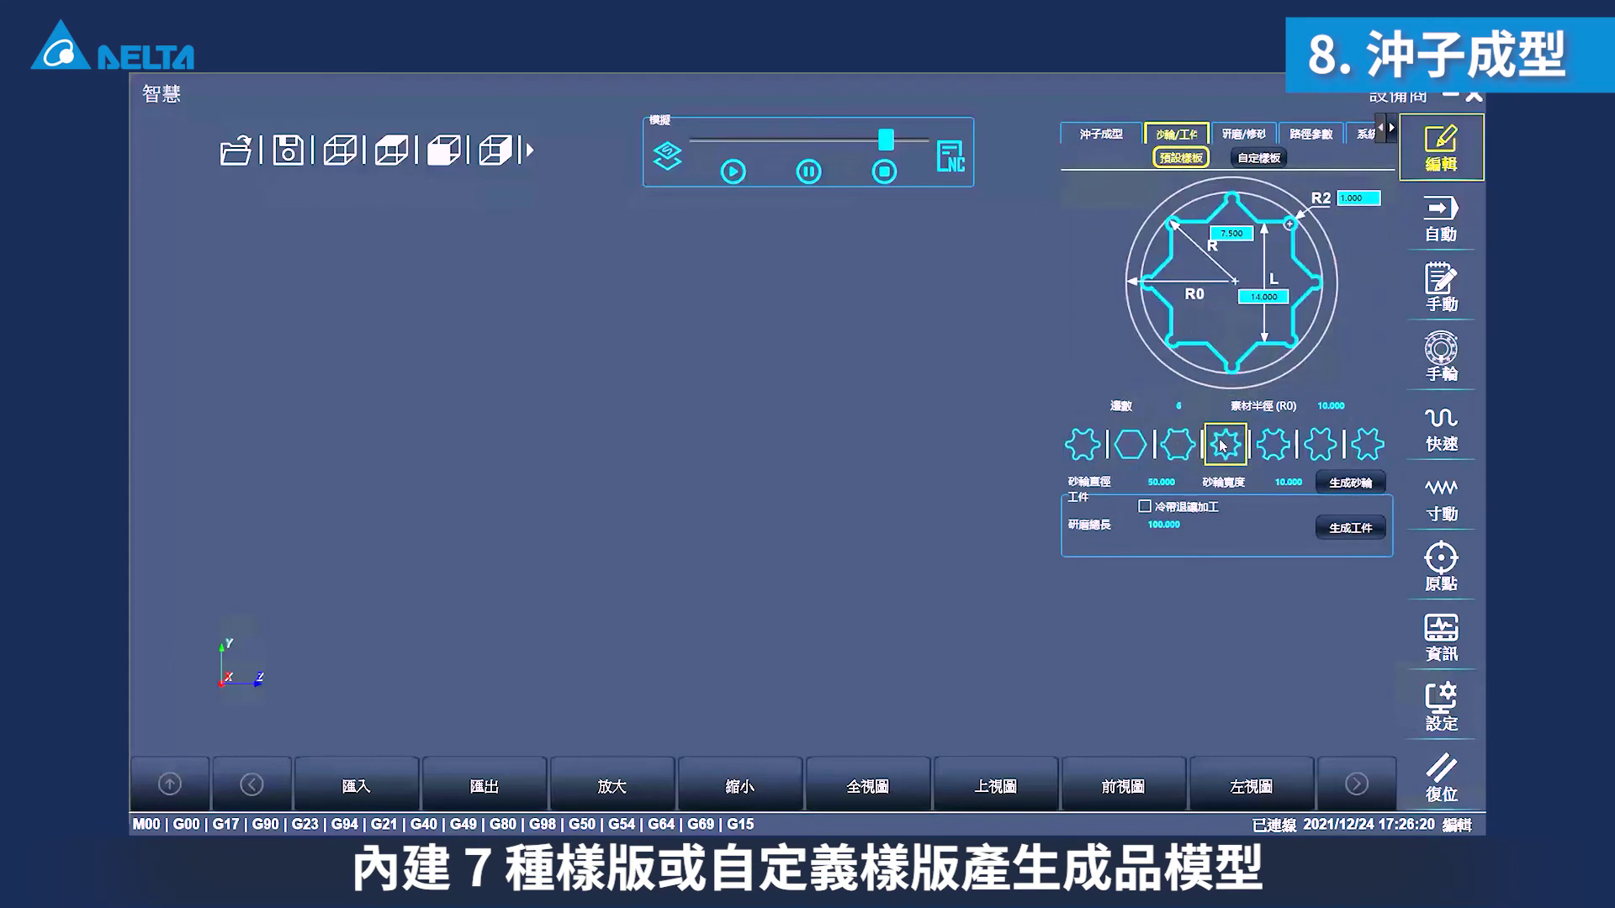
left_click(1327, 451)
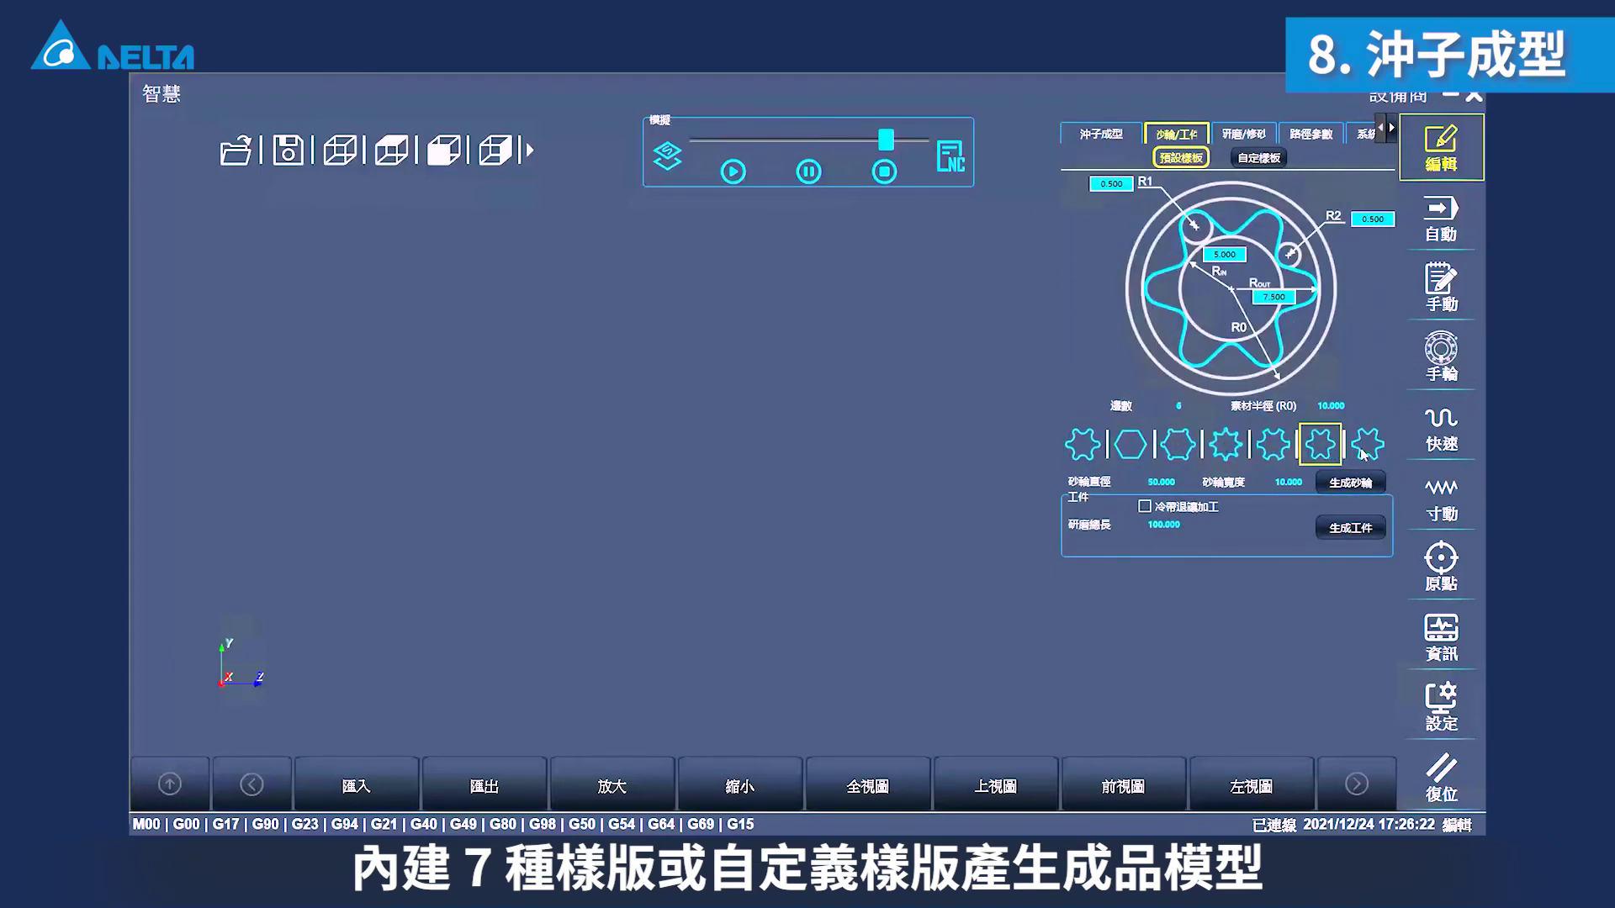
left_click(1365, 453)
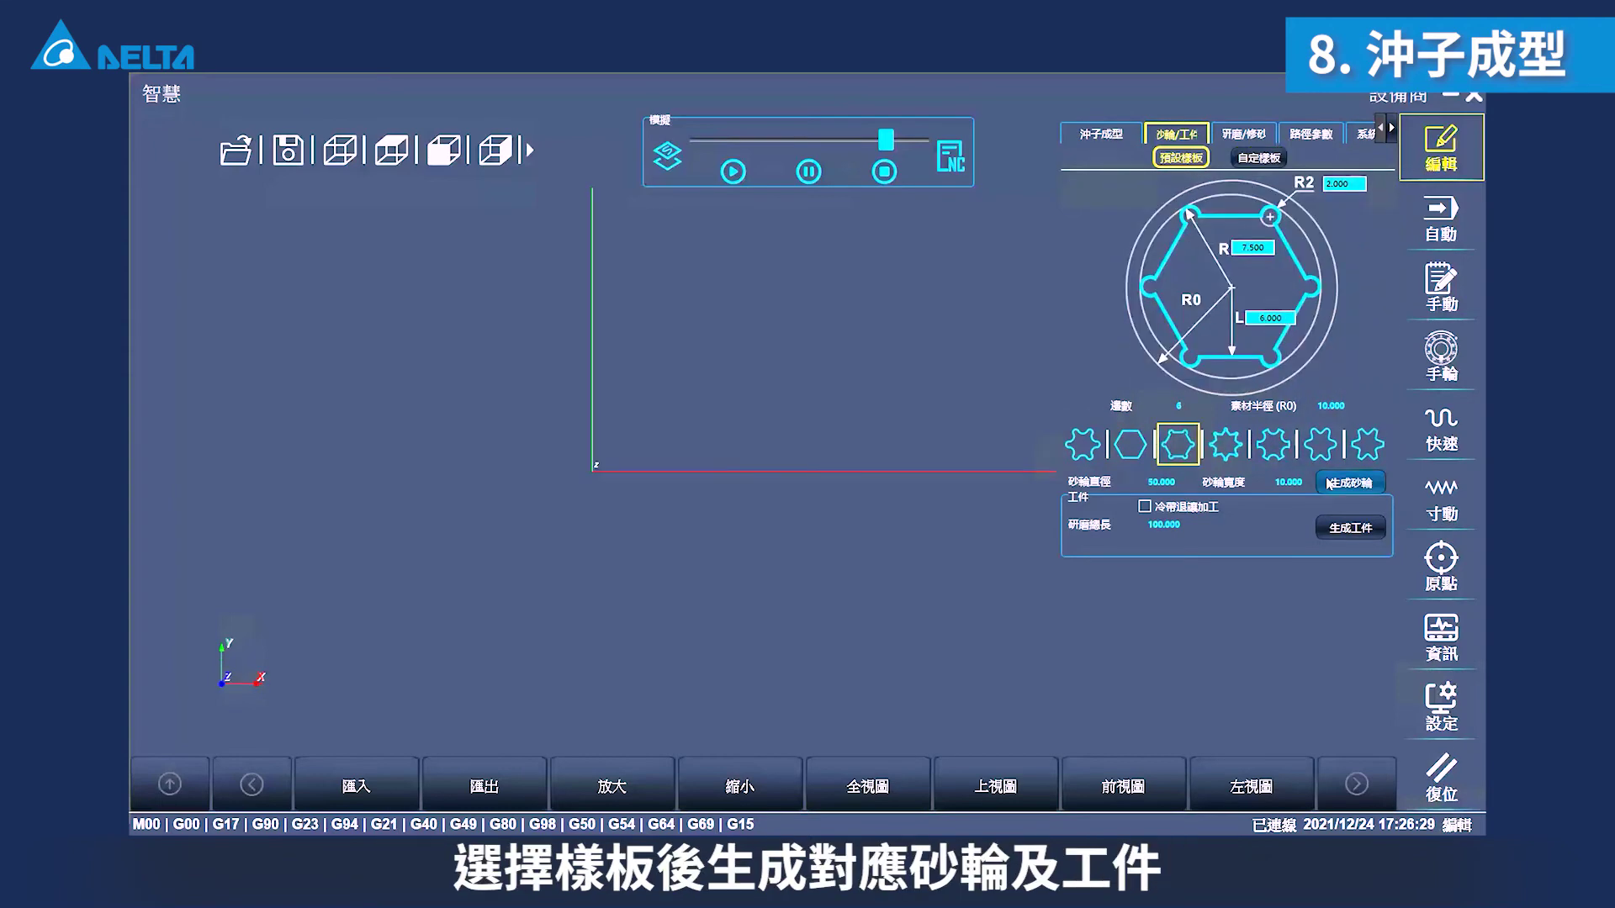
left_click(1327, 484)
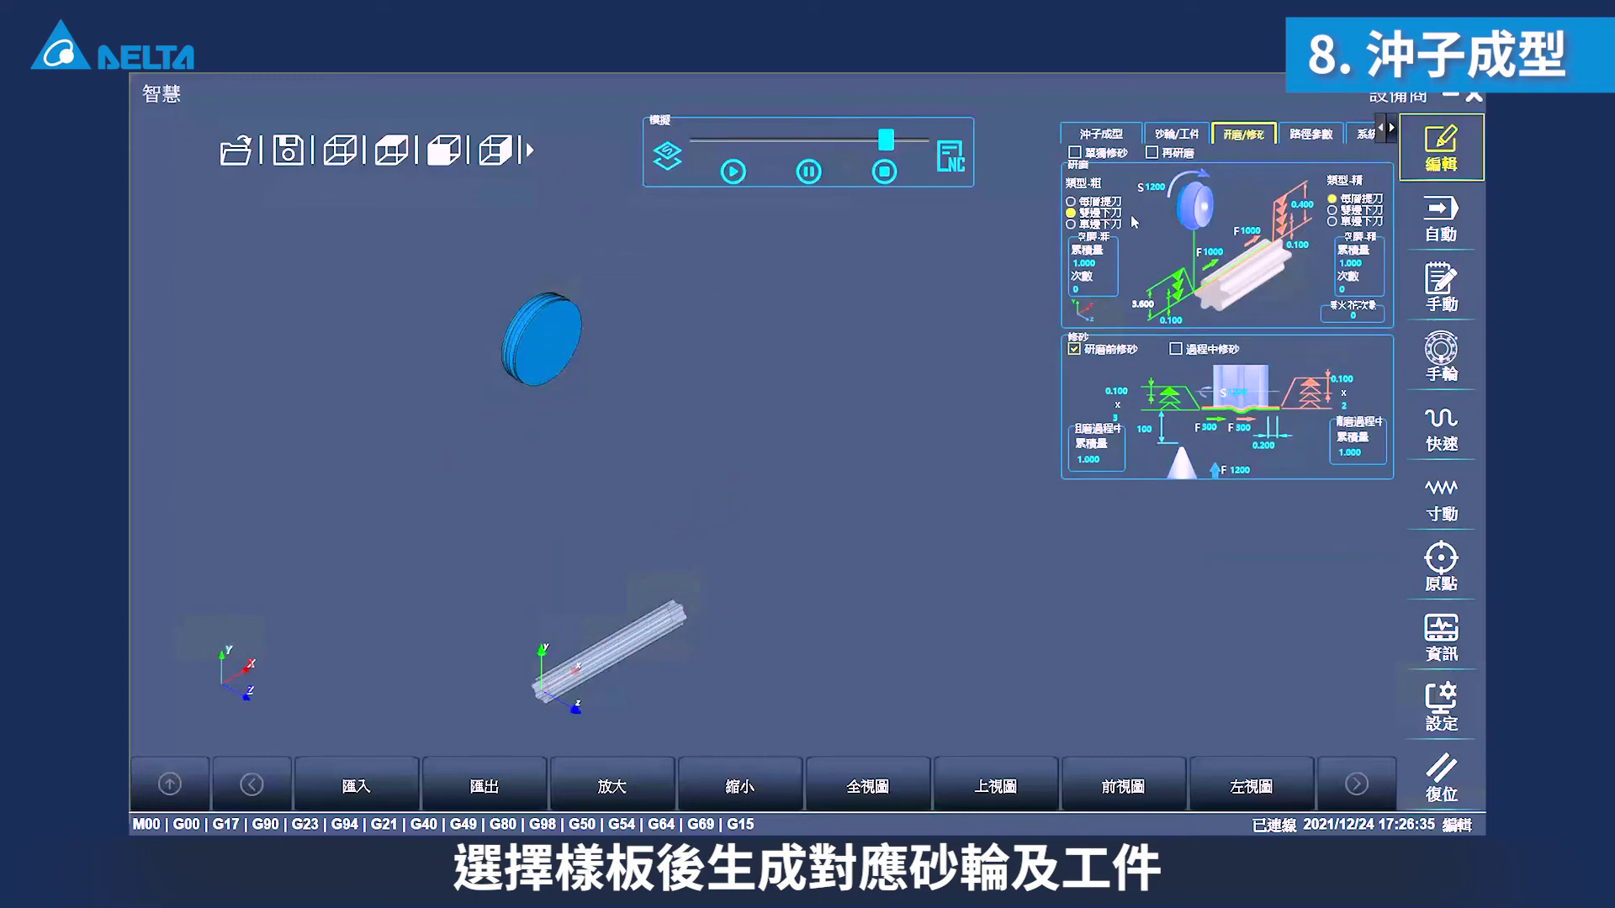
Use 雙邊下刀 fine grinding with dressing count 5, then generate and simulate the punch path.
left_click(1333, 210)
left_click(1115, 417)
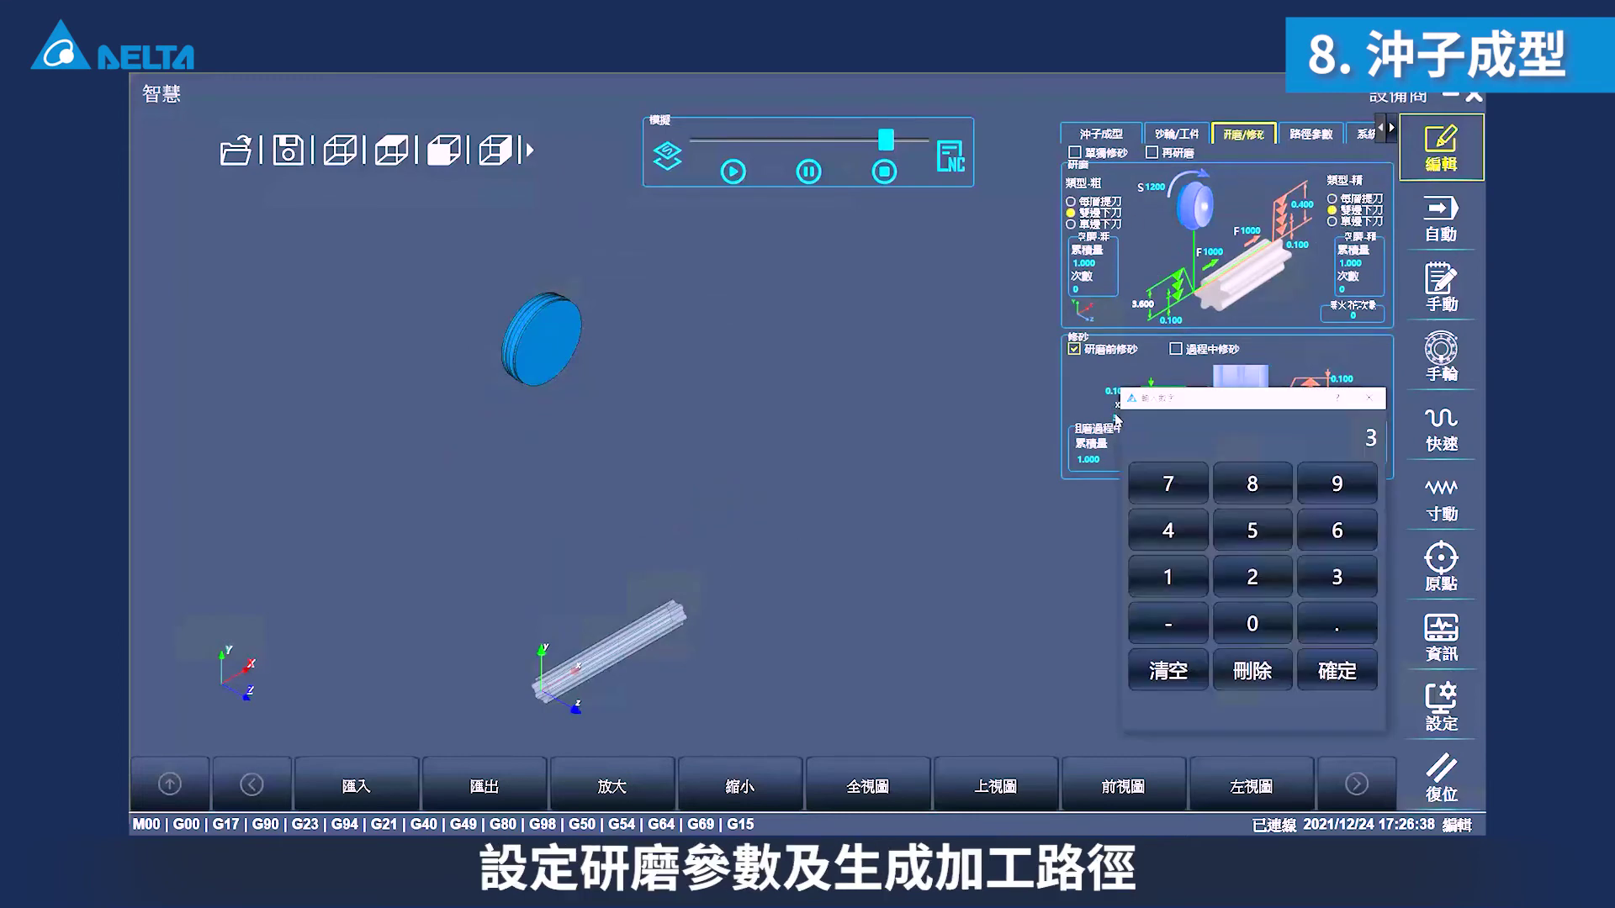
key("Return")
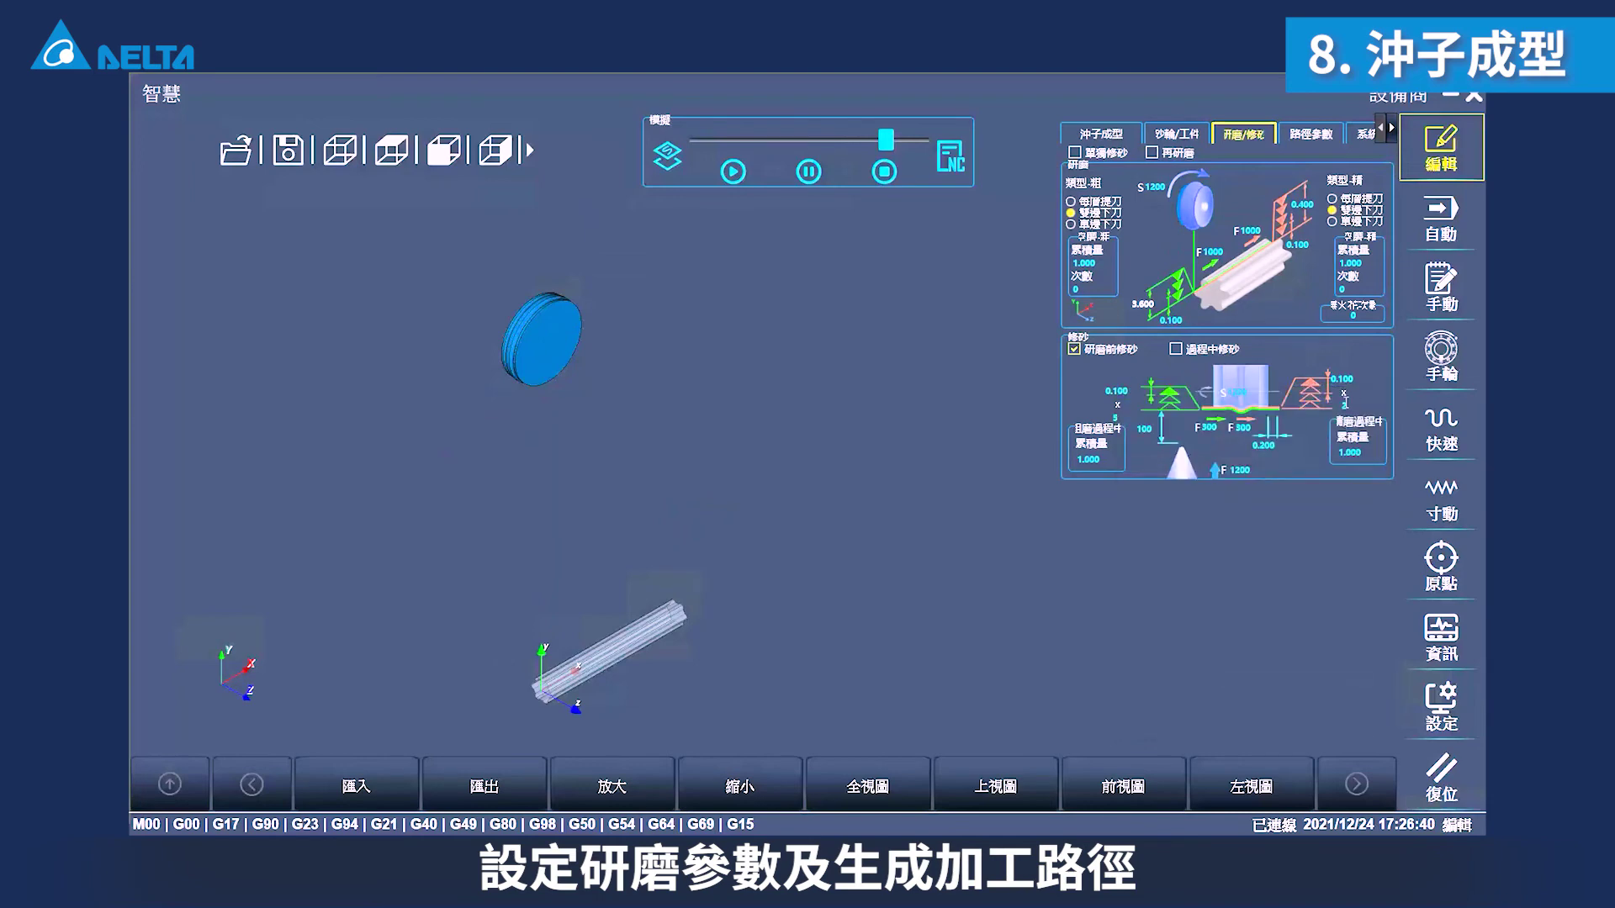
left_click(675, 152)
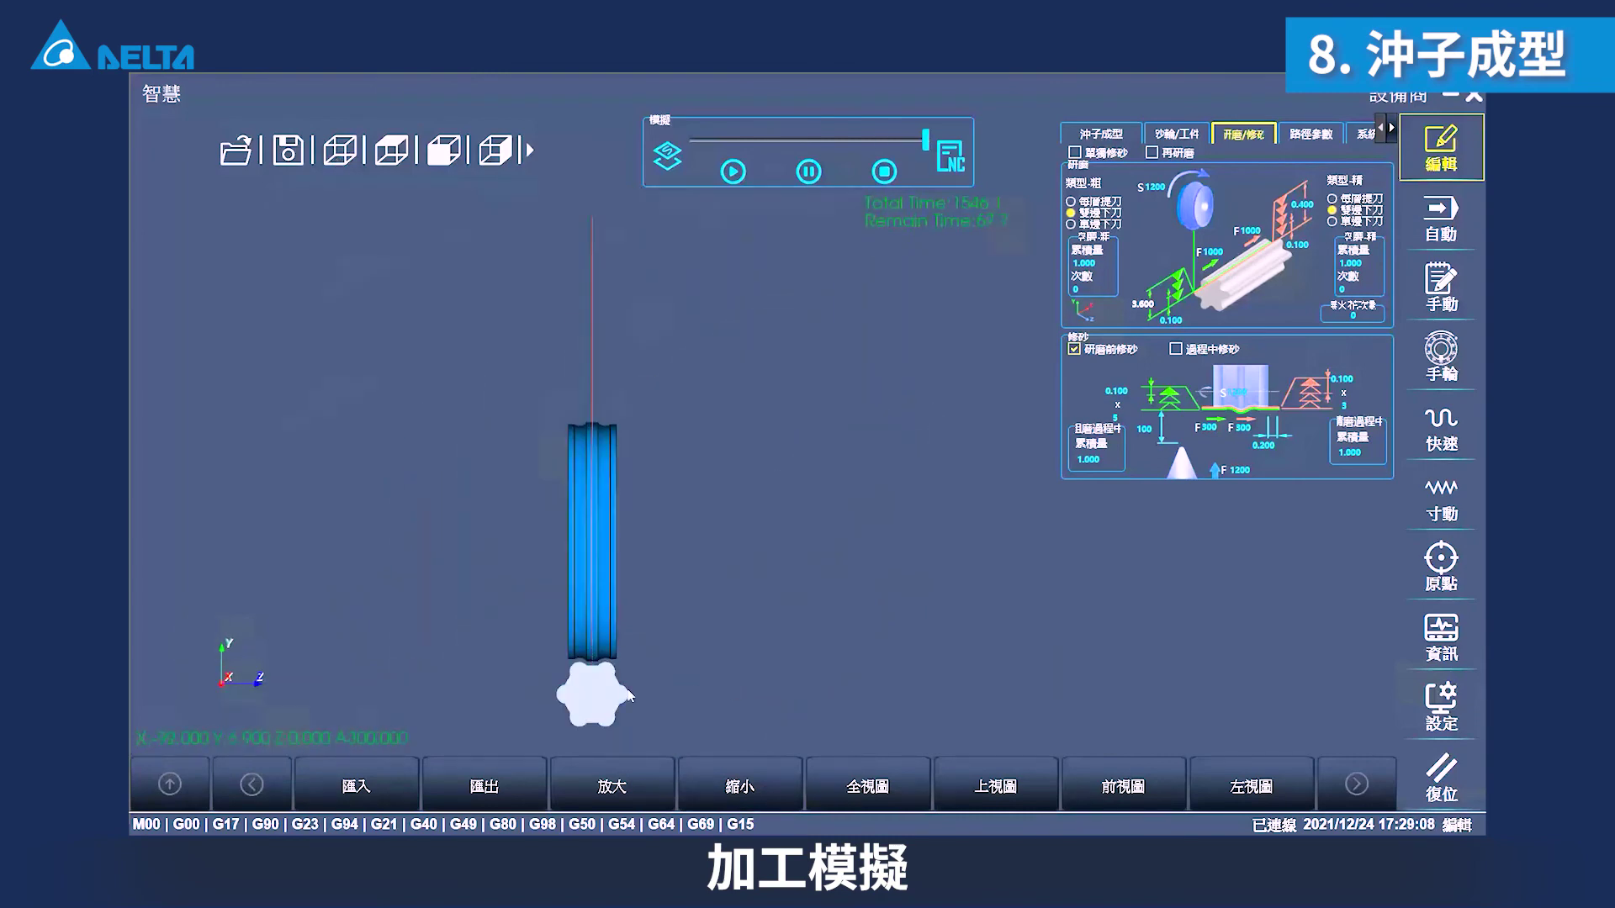
scroll(651, 668, "up", 4)
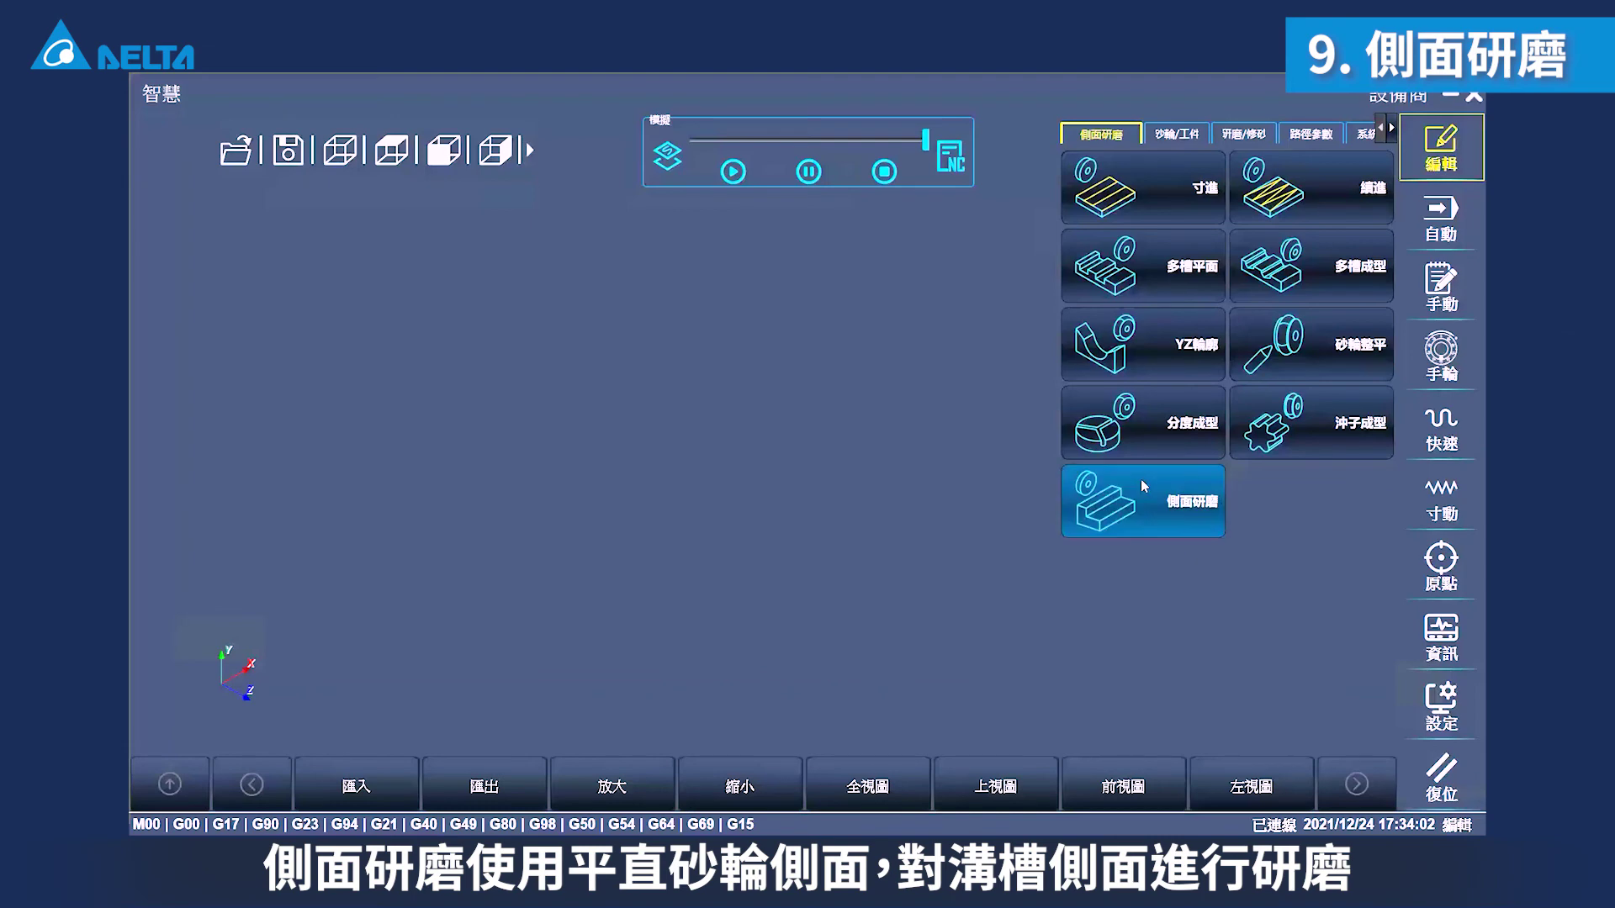
Open 側面研磨 and generate the flat wheel and block workpiece.
left_click(1141, 480)
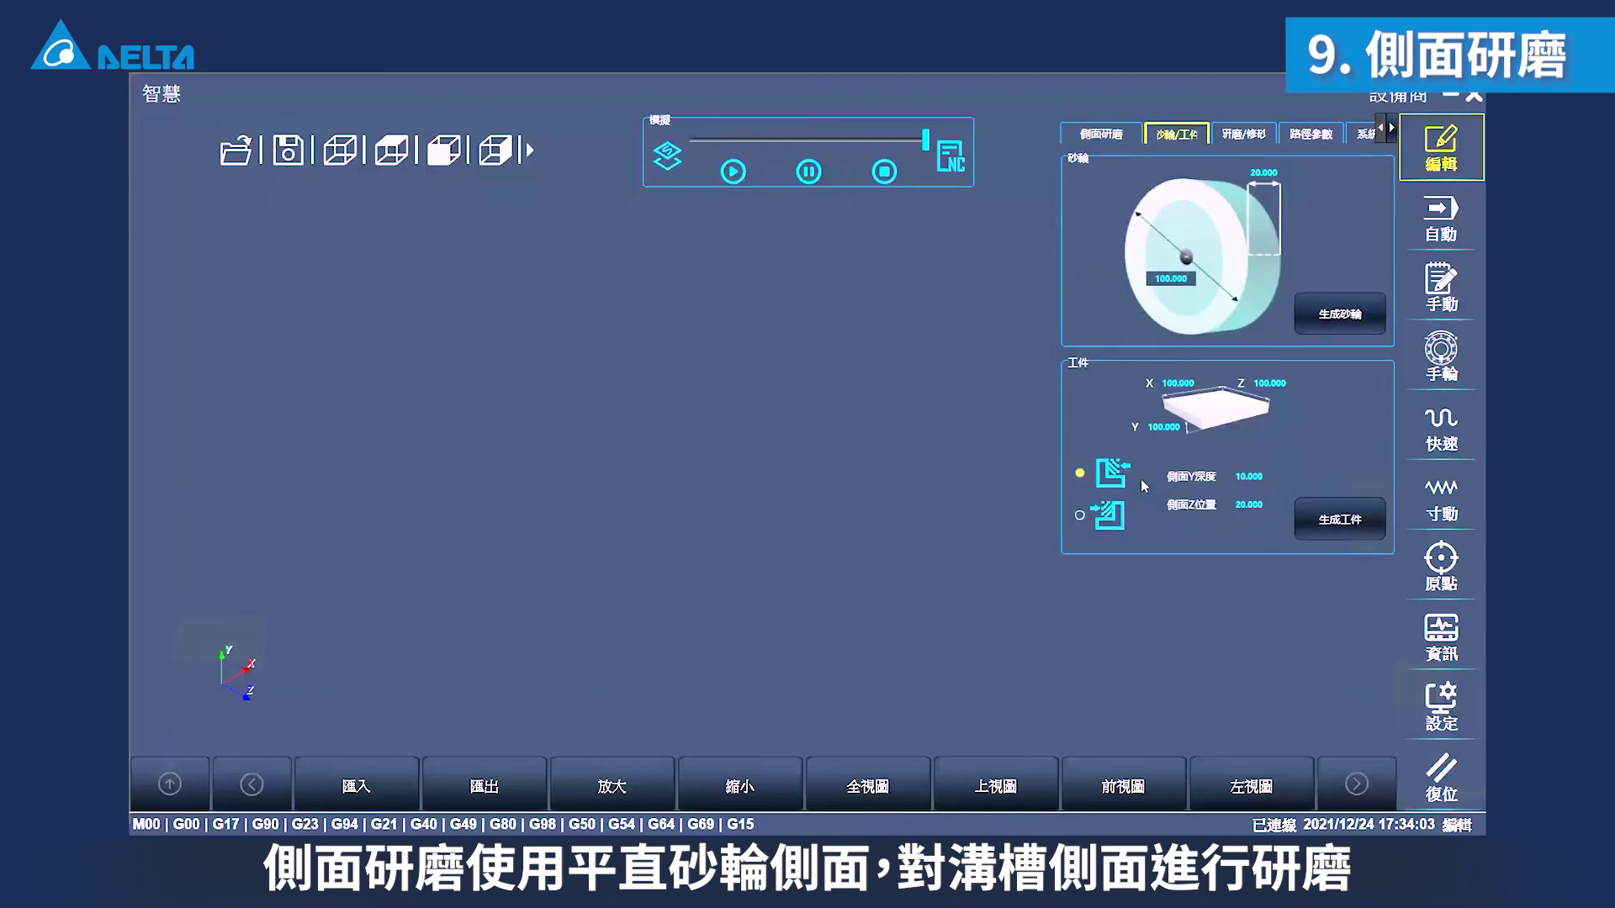
left_click(1334, 317)
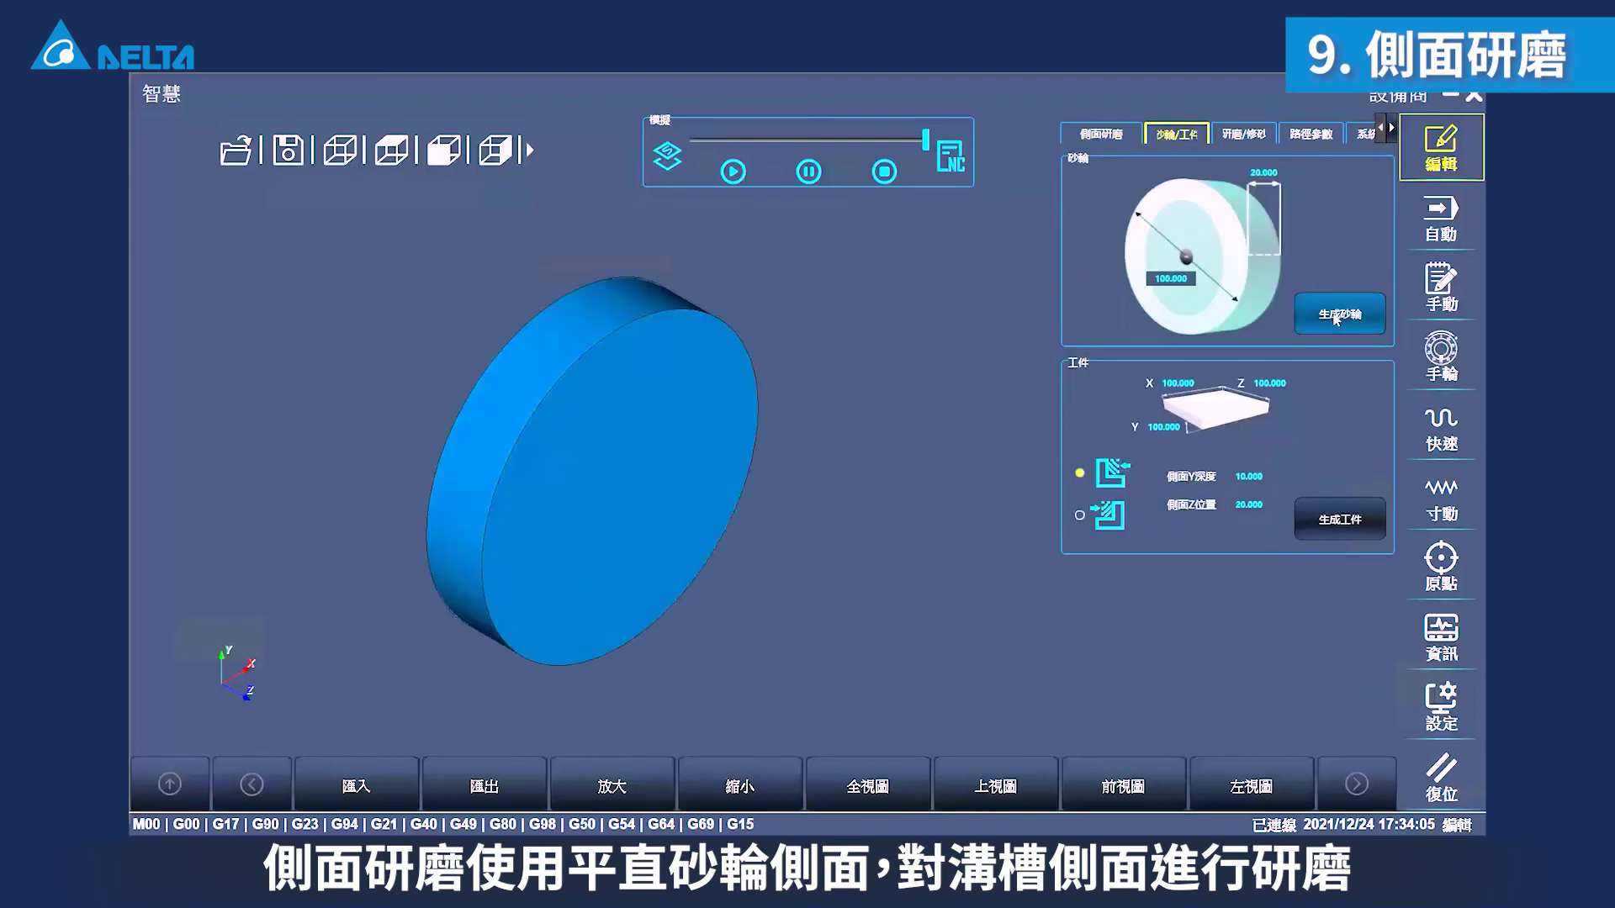
left_click(1339, 508)
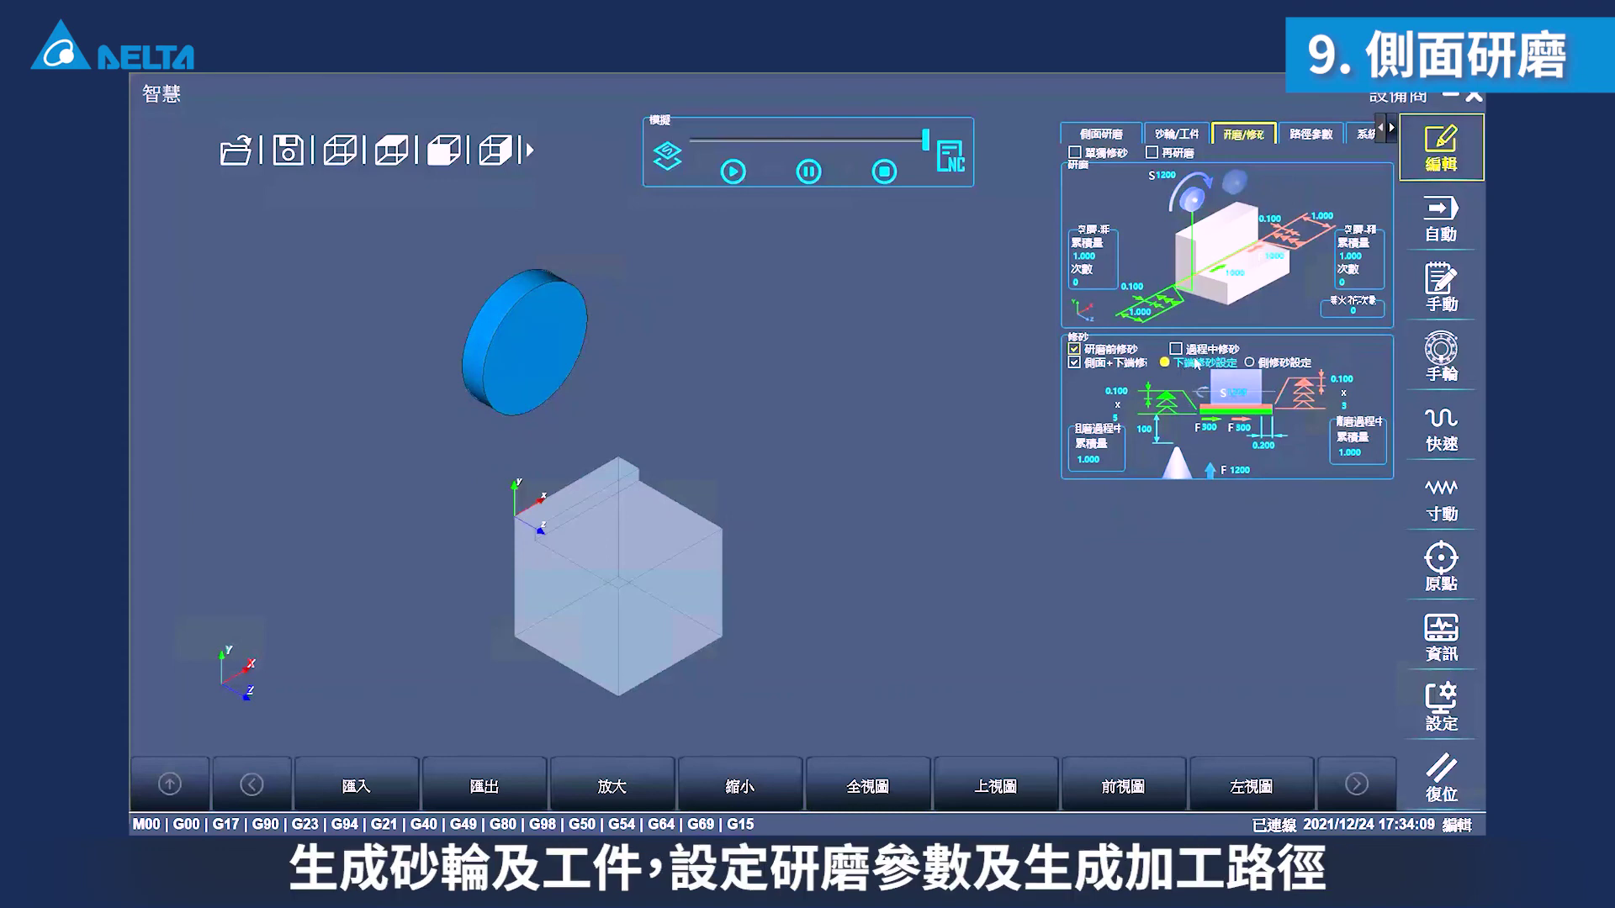
Set side dressing to 10, then generate and simulate the side-grinding path in isometric view.
left_click(1249, 362)
left_click(1214, 471)
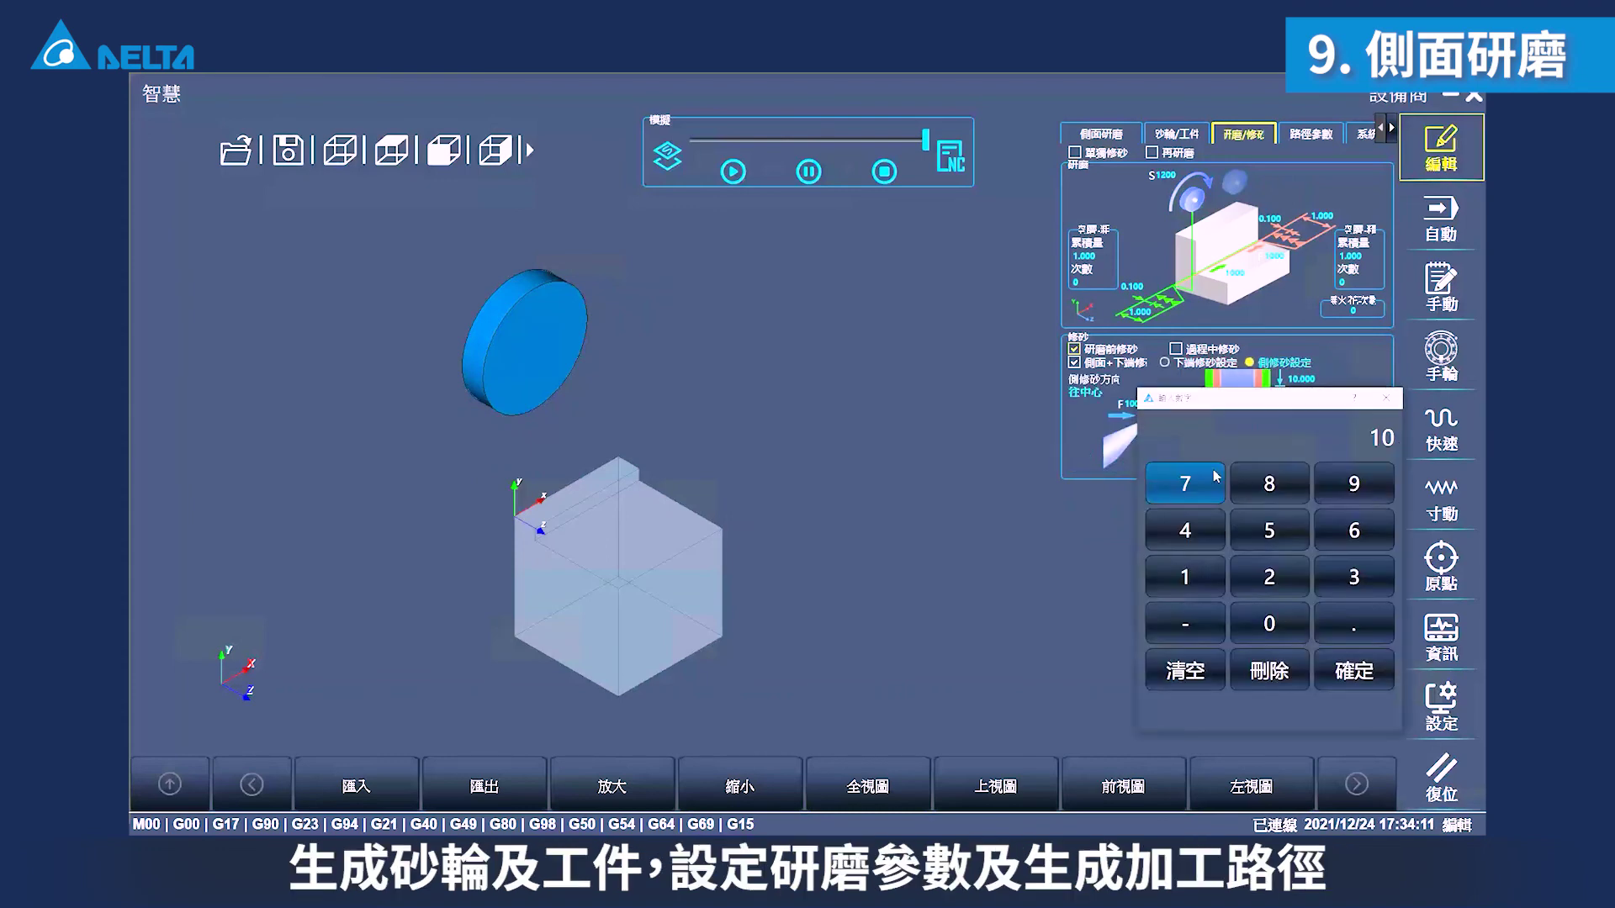
key("Return")
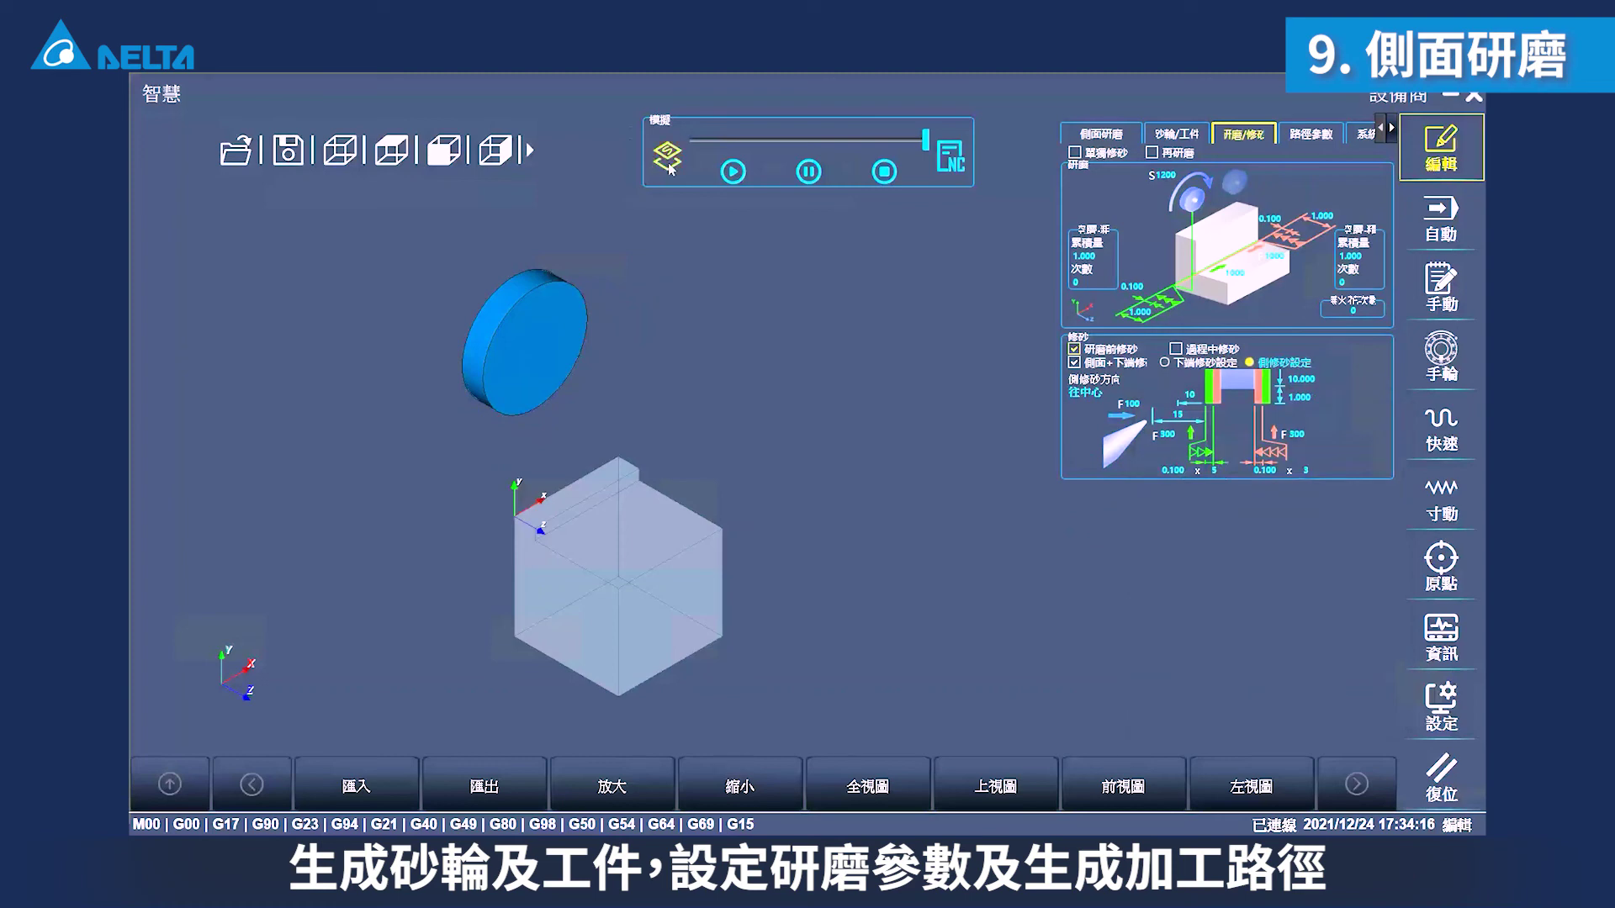
left_click(668, 158)
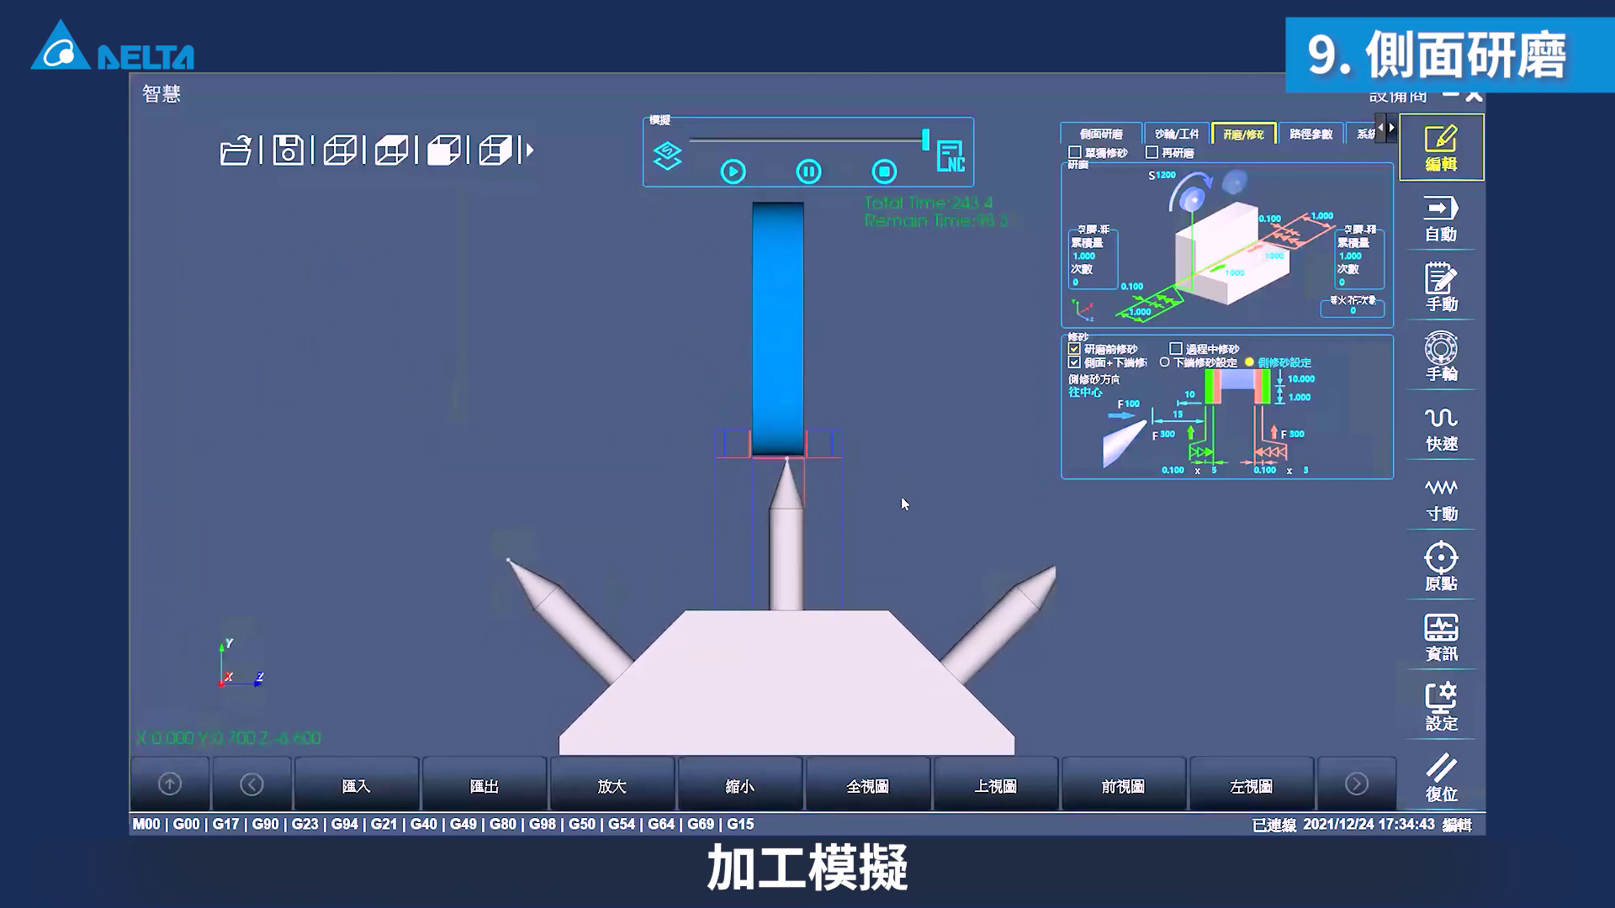
left_click(383, 160)
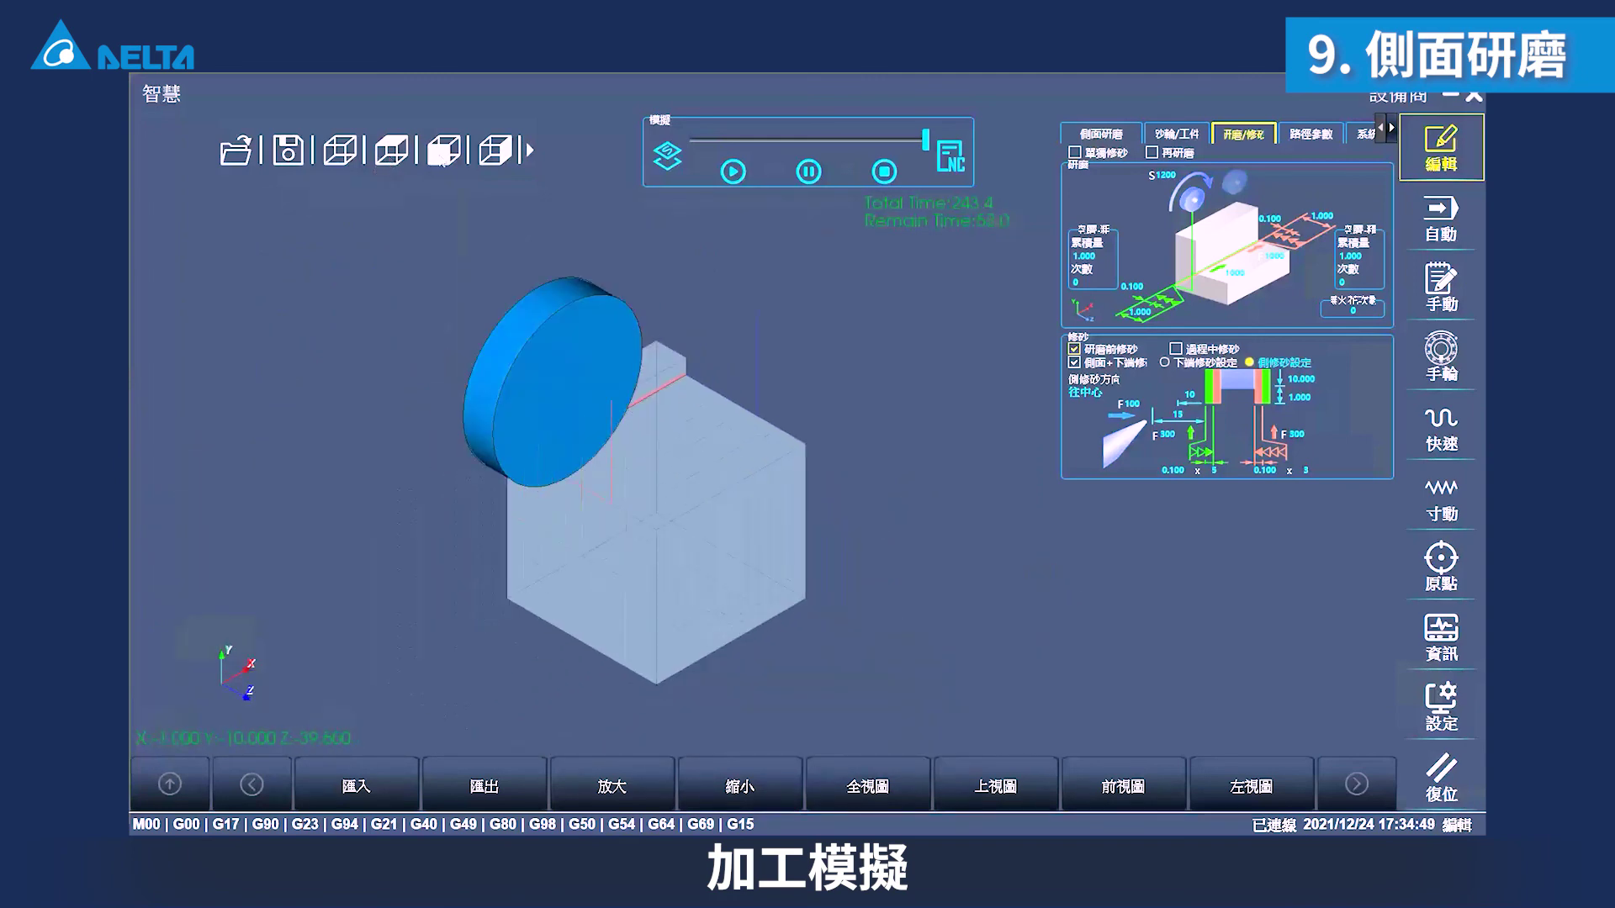